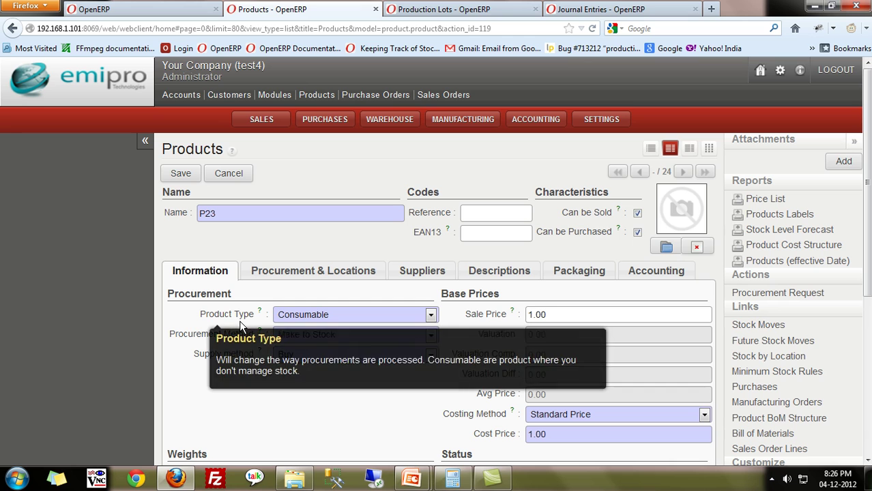
# Set product P23's type to Stockable Product and its costing method to FiFo, and check the lot tracking options.
pyautogui.click(284, 317)
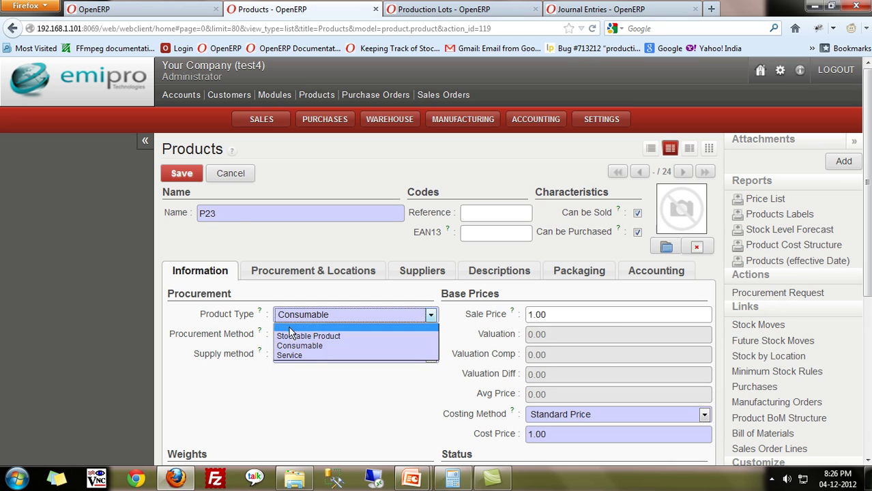
pyautogui.click(290, 335)
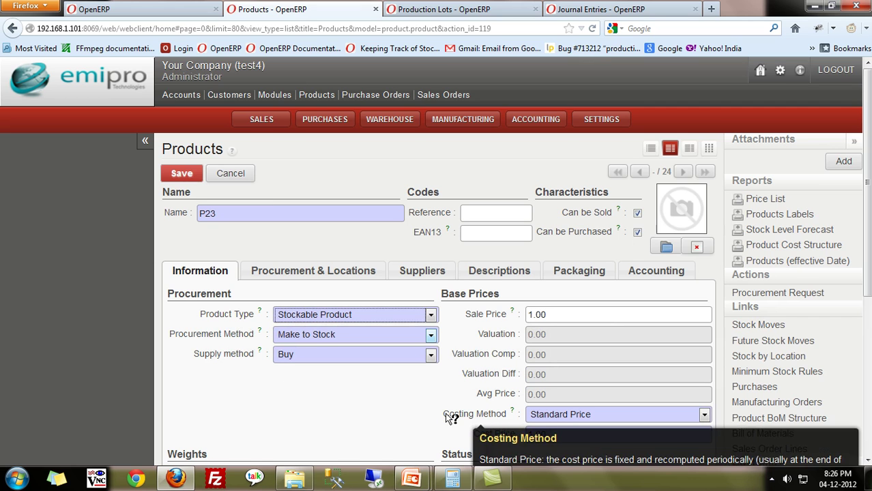
pyautogui.click(554, 417)
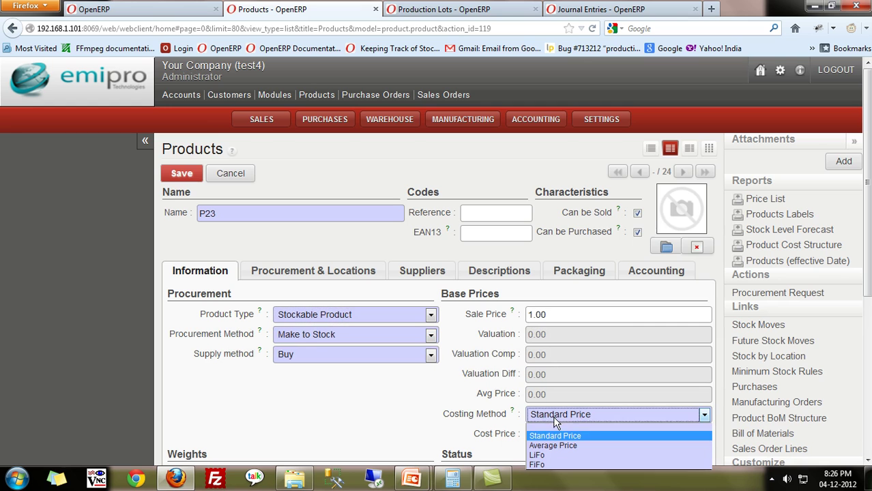
pyautogui.click(544, 465)
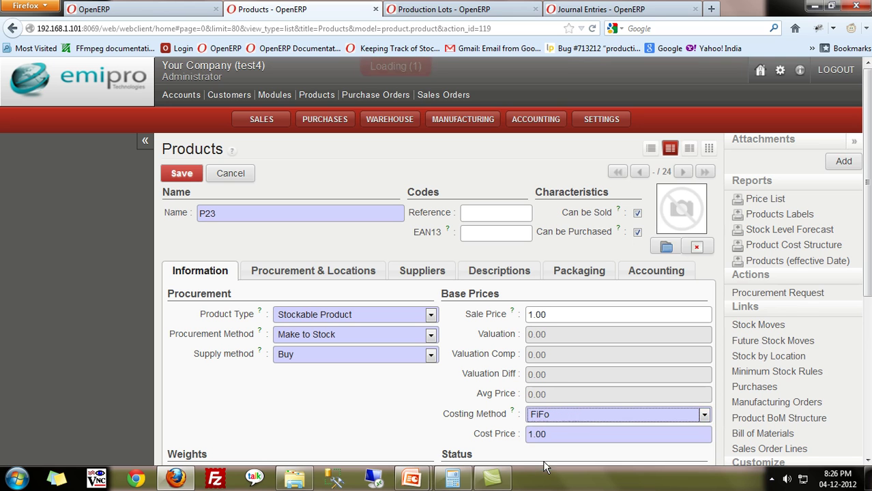
pyautogui.scroll(-4, 385, 419)
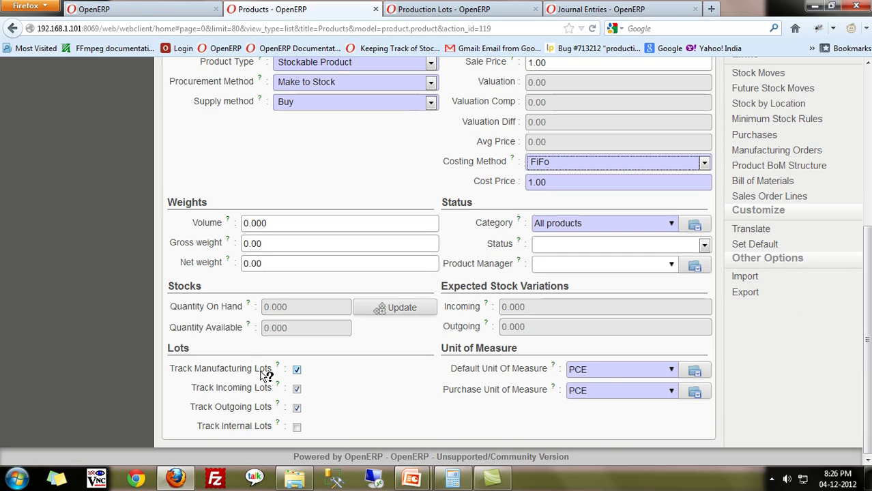
pyautogui.moveTo(269, 372)
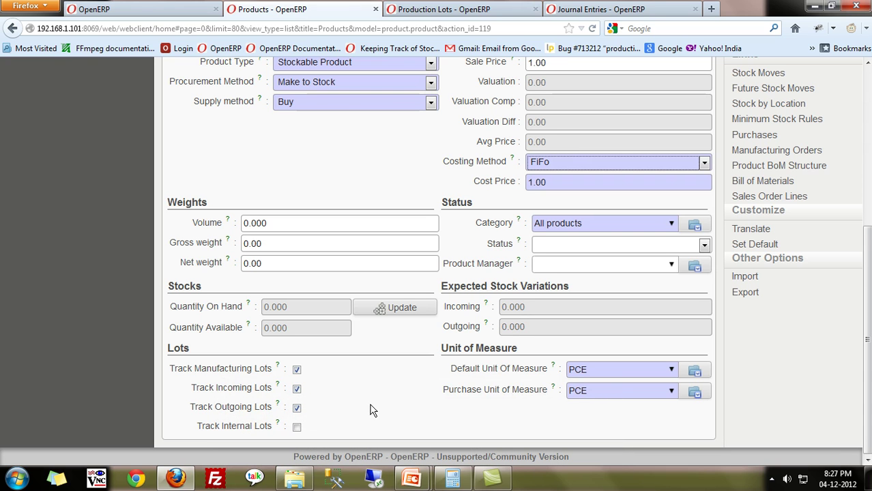
# Switch the costing method to Standard Price to compare the lot tracking options, and set it back to FiFo.
pyautogui.click(567, 159)
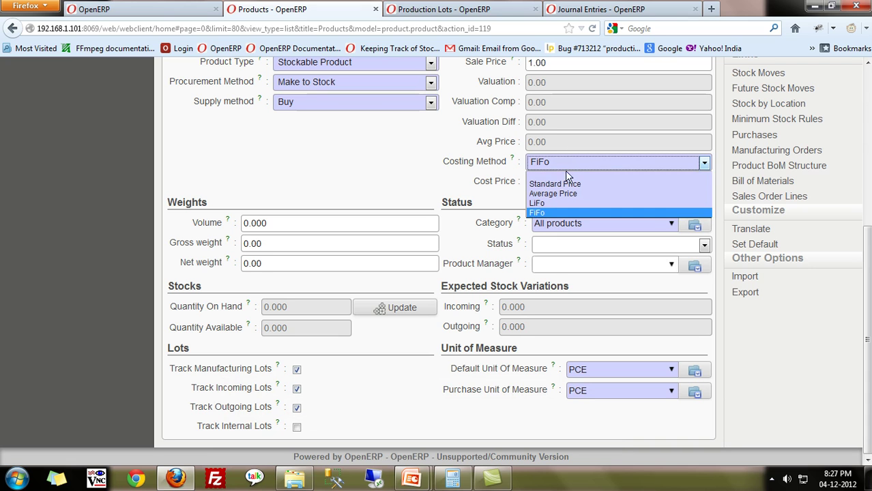
pyautogui.click(565, 184)
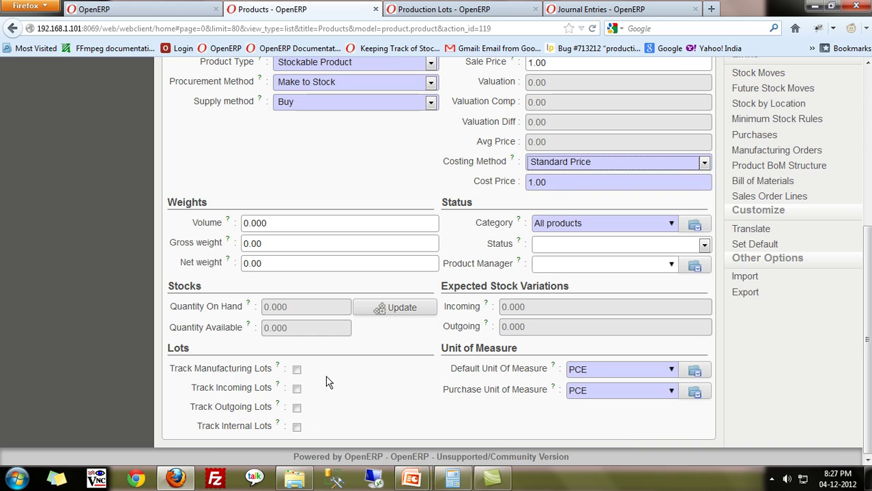
pyautogui.click(564, 169)
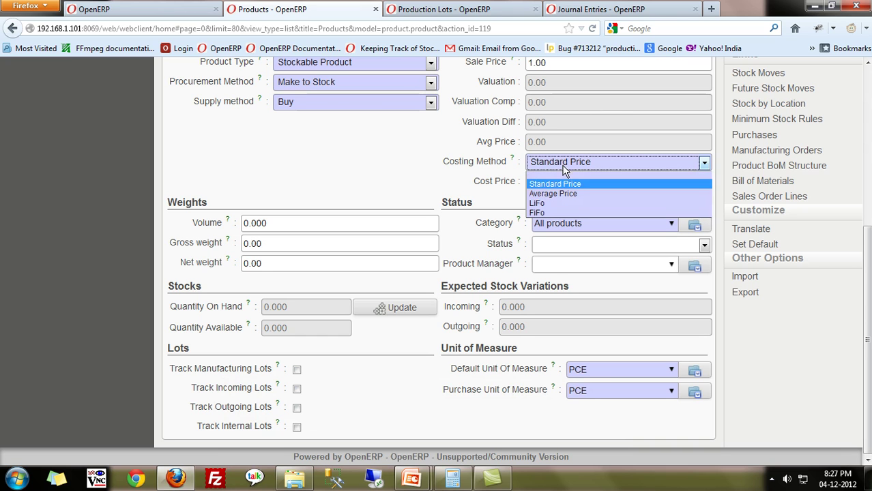
pyautogui.click(553, 212)
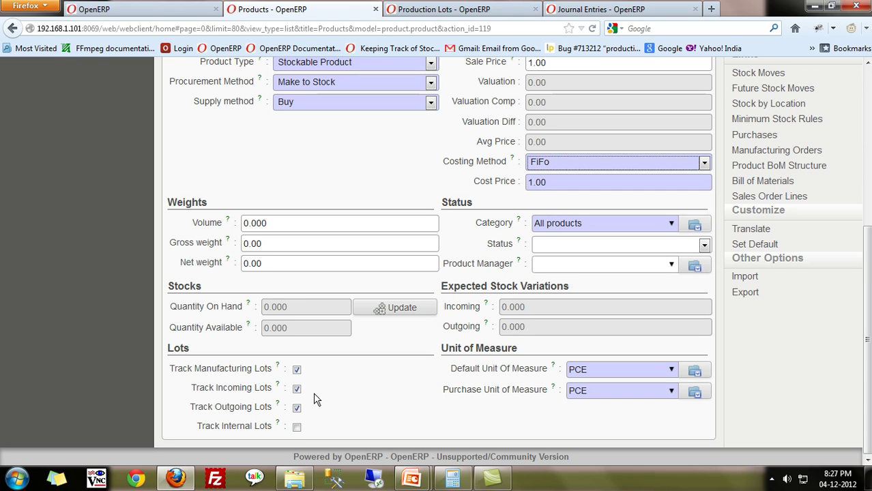
# Set the product's inventory valuation to Real Time (automated) in its accounting settings, dismissing the Windows color scheme prompt.
pyautogui.scroll(5, 320, 398)
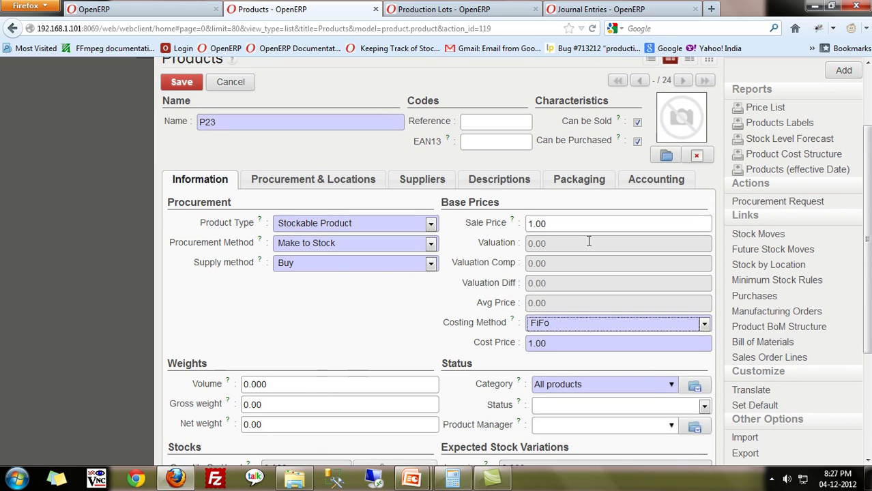
pyautogui.click(634, 183)
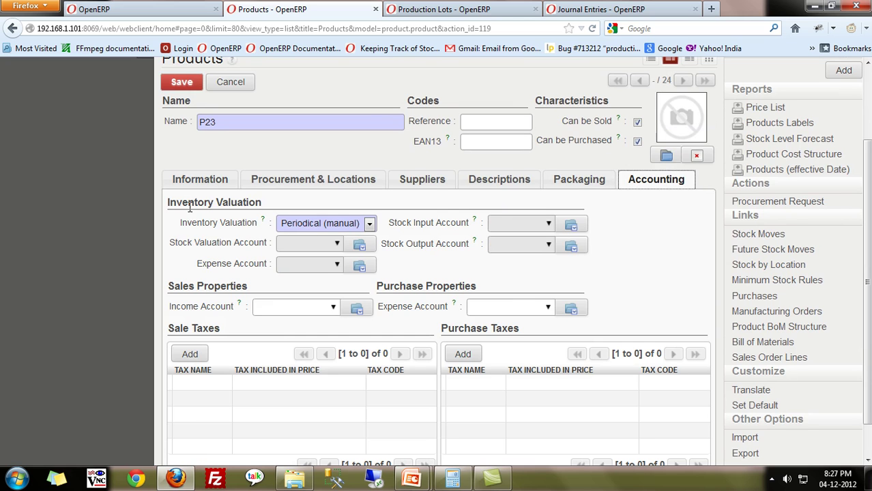
pyautogui.moveTo(184, 222)
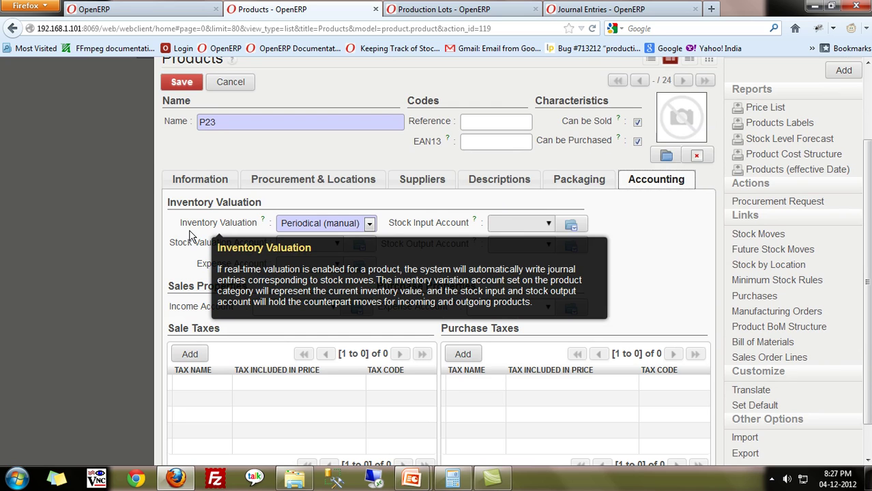
pyautogui.click(286, 230)
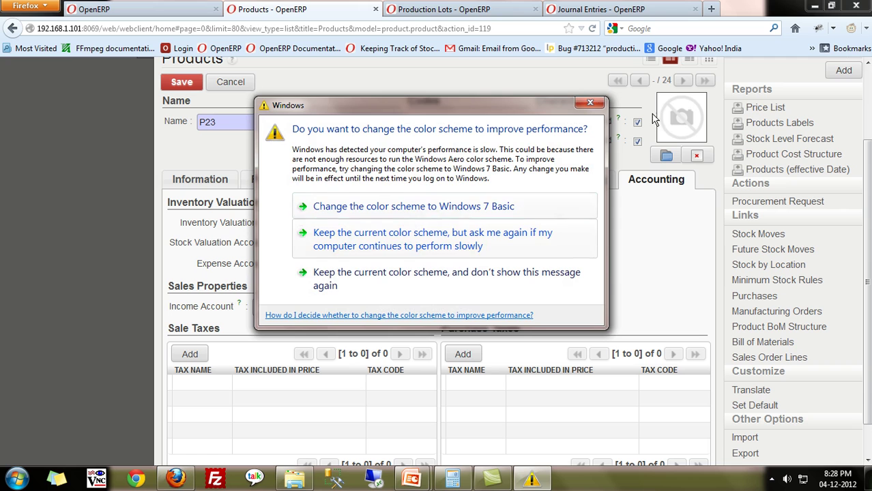
pyautogui.click(579, 108)
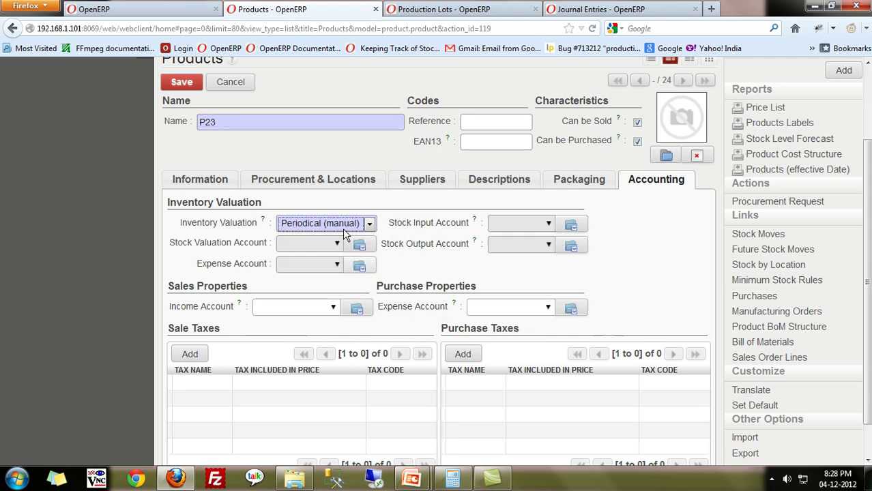
pyautogui.click(343, 227)
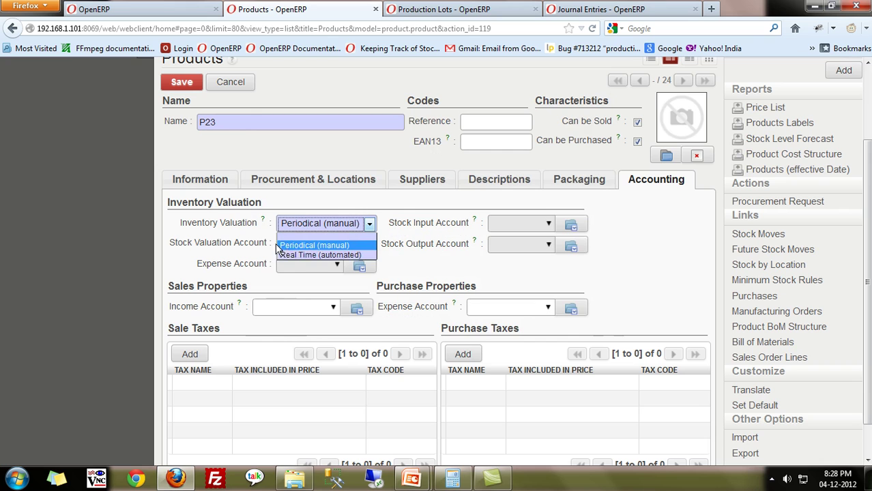
pyautogui.click(315, 255)
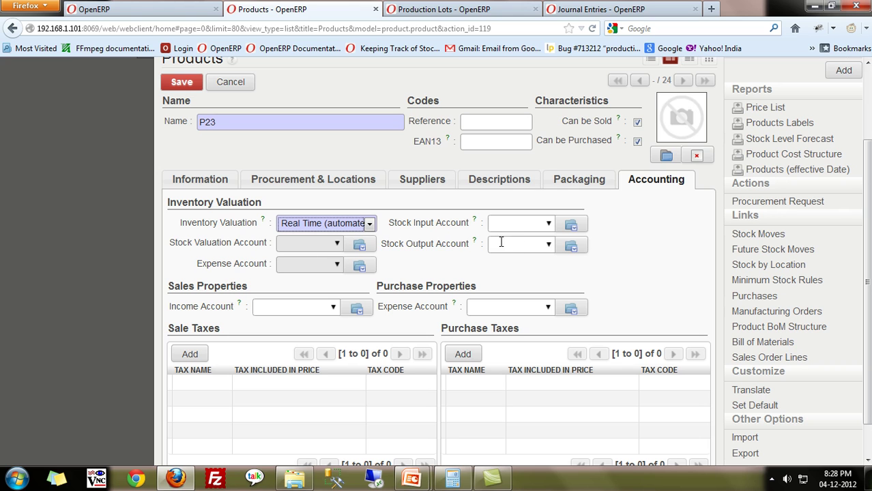
# Review the product's stock input and output account descriptions and the All products category's stock accounts and journal.
pyautogui.moveTo(435, 228)
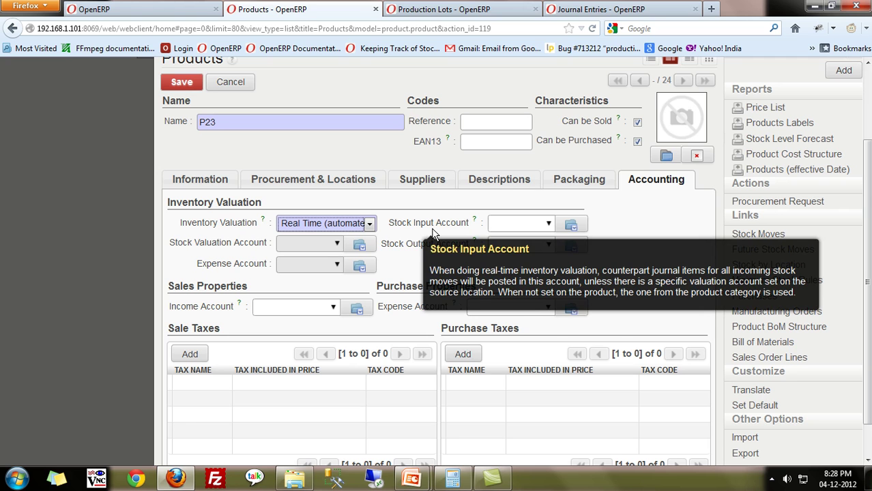
pyautogui.moveTo(413, 247)
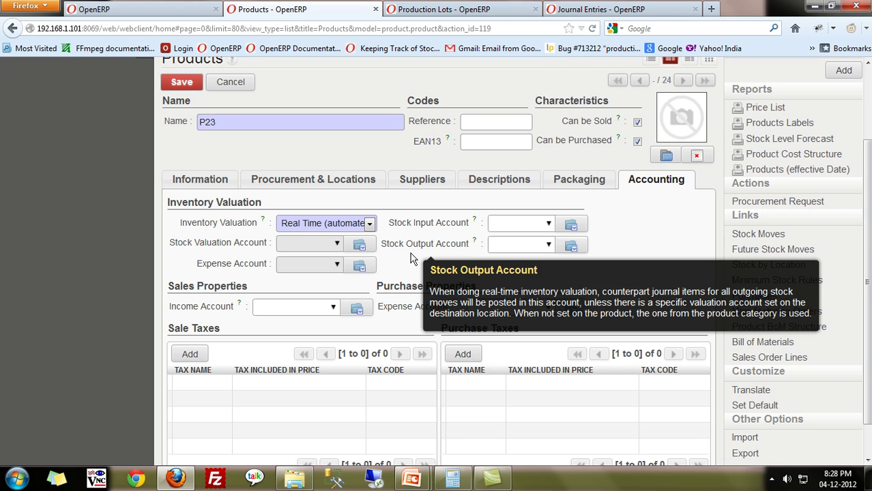
pyautogui.click(204, 179)
pyautogui.scroll(-2, 619, 349)
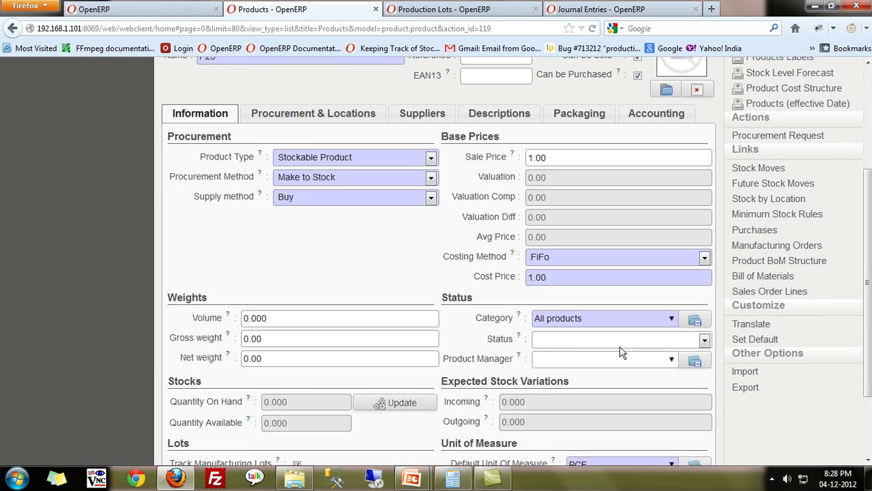
pyautogui.moveTo(511, 304)
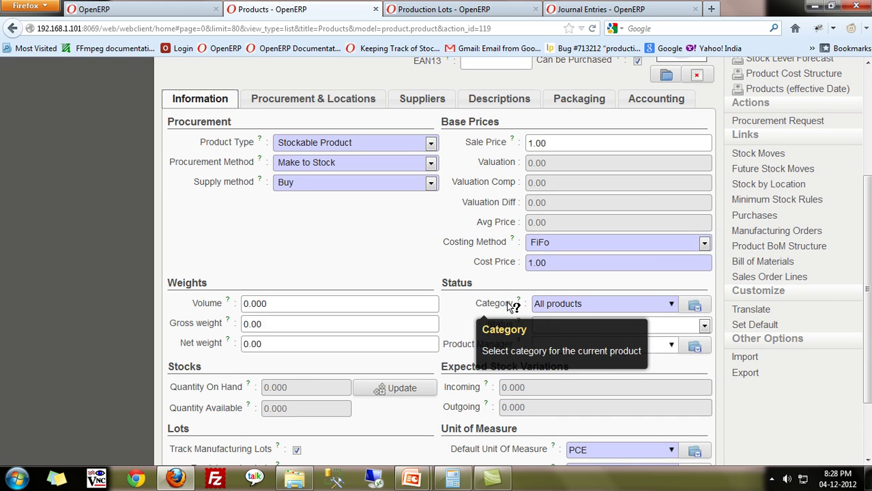
pyautogui.click(694, 307)
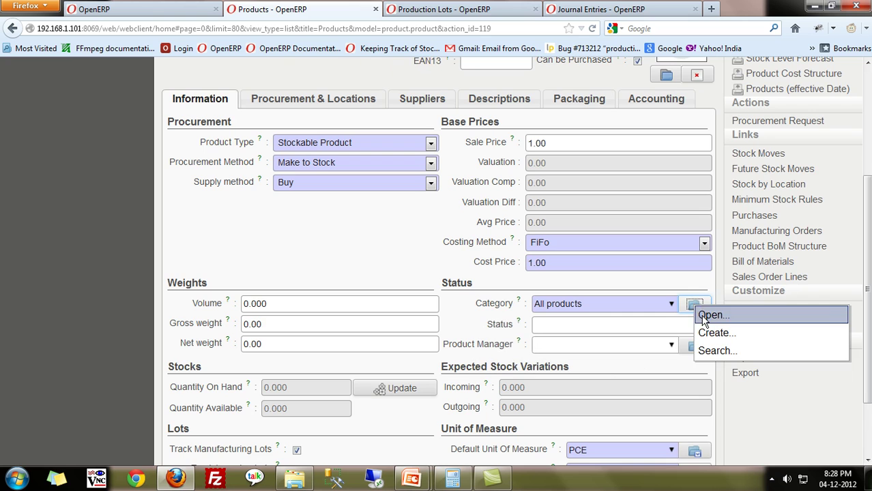
pyautogui.click(704, 318)
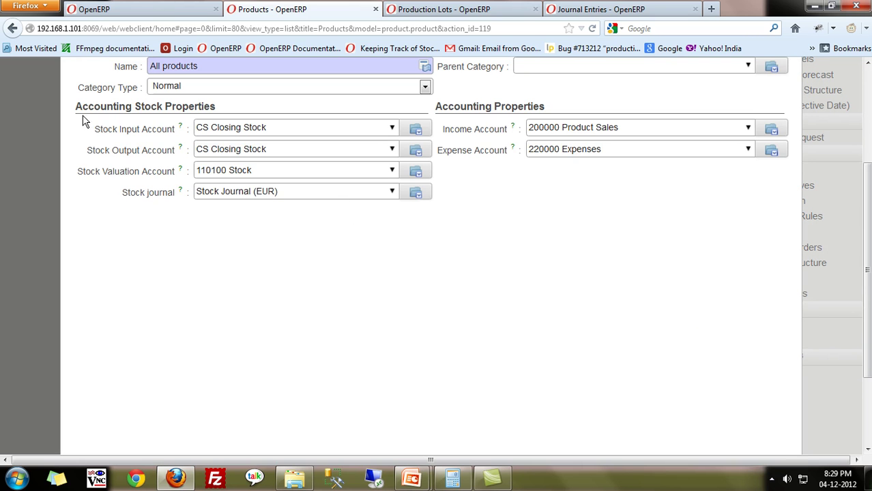
pyautogui.moveTo(172, 129)
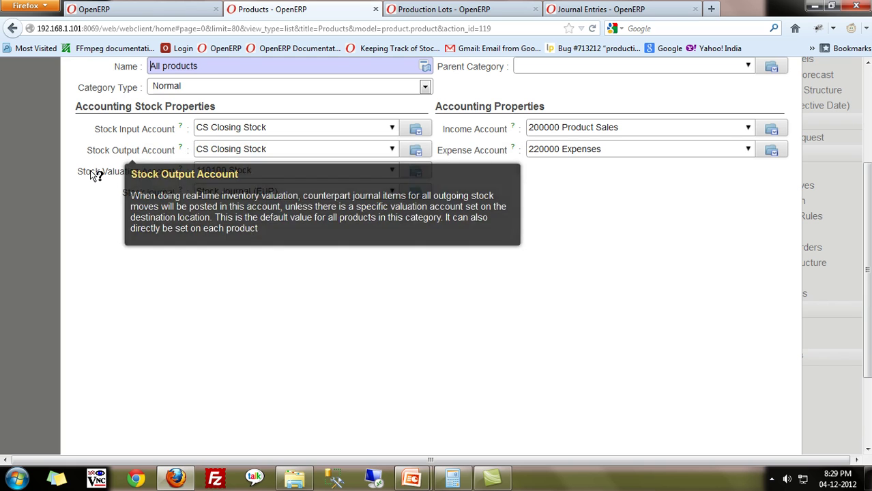
pyautogui.moveTo(123, 179)
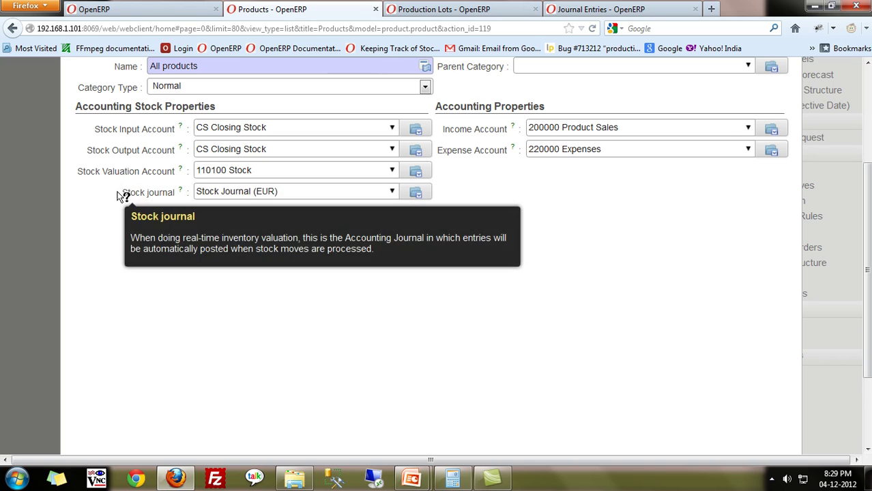
# Close the category details and save product P23.
pyautogui.scroll(3, 161, 94)
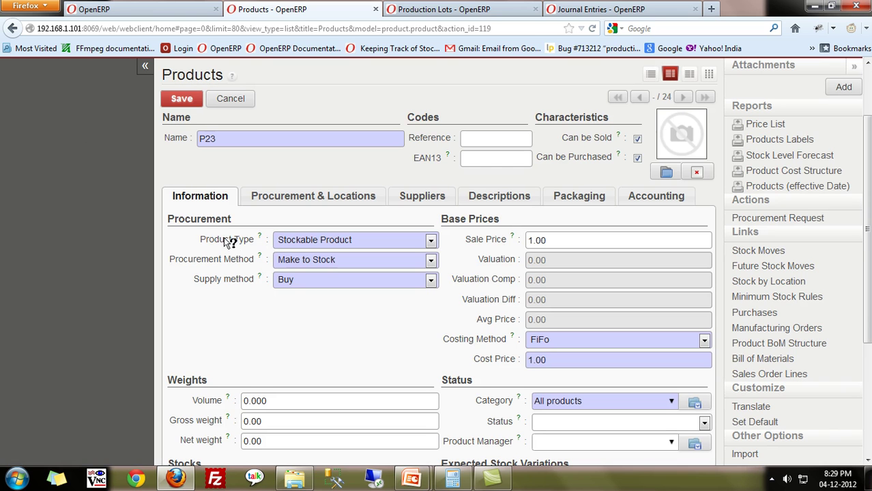
pyautogui.moveTo(236, 252)
pyautogui.click(179, 100)
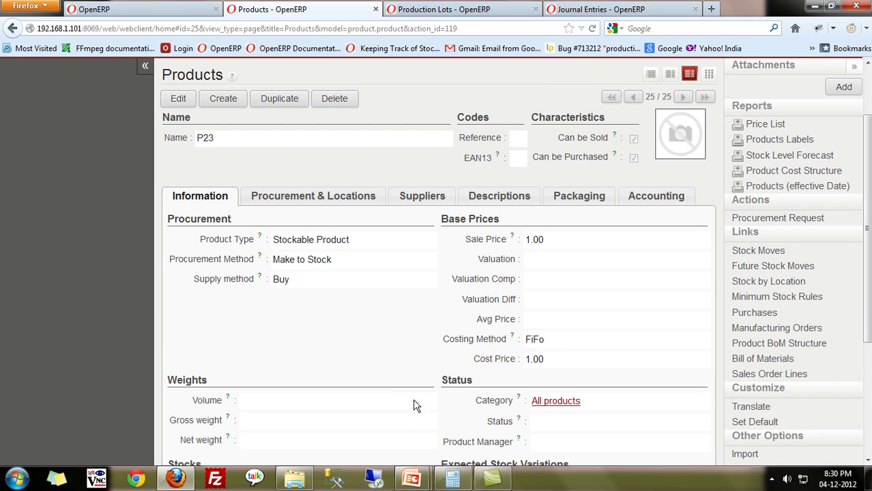
# Switch to the PowerPoint slide show, read example 1 on the Examples/Implementation slide, and return to Firefox.
pyautogui.click(406, 474)
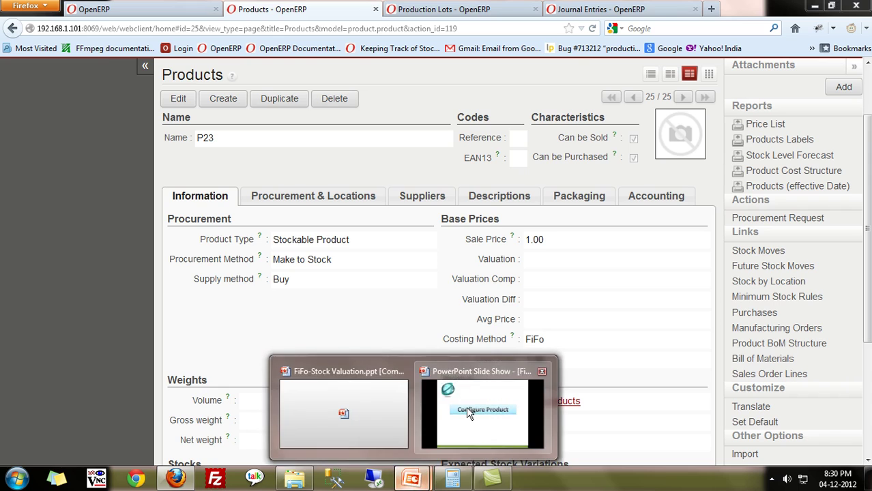
pyautogui.click(469, 411)
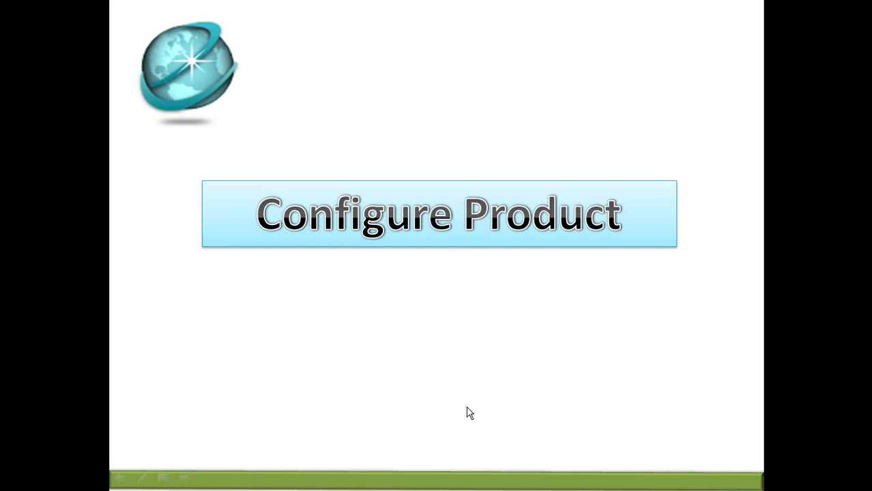
pyautogui.click(468, 410)
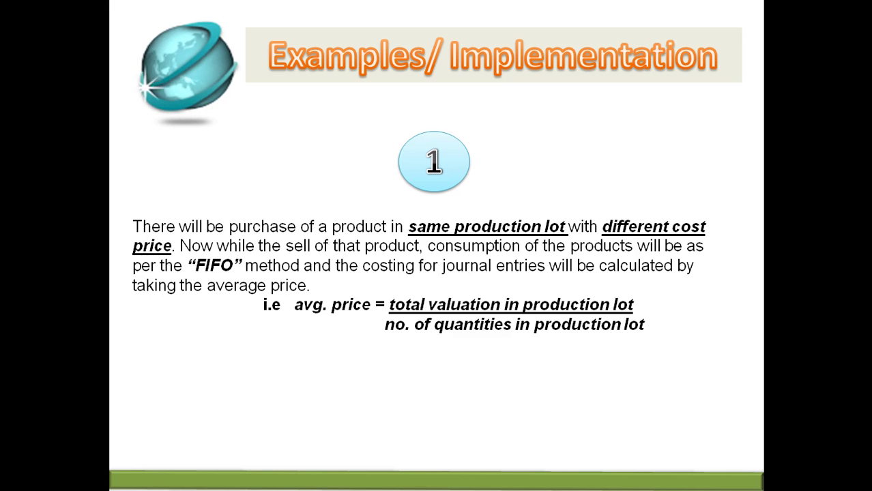
pyautogui.hotkey('alt', 'Tab')
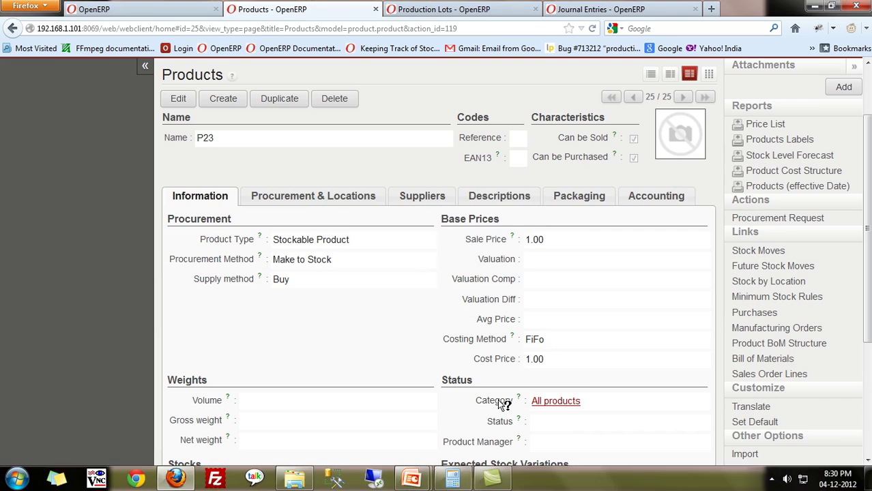
# Create a new purchase order with Emipro Tech. Pvt. Ltd. as the supplier.
pyautogui.click(119, 10)
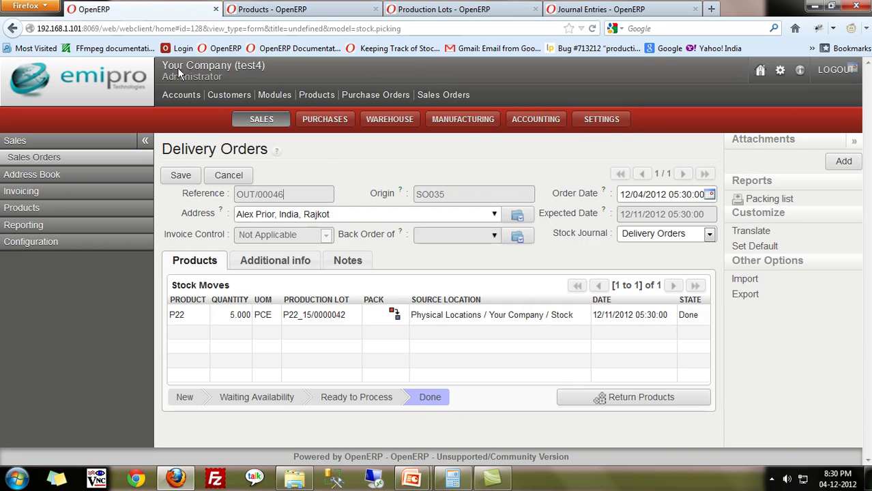
pyautogui.click(363, 100)
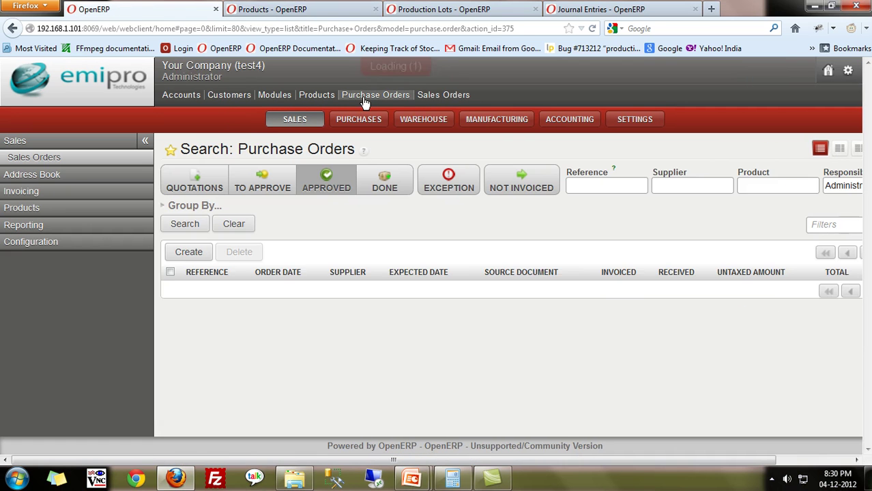
pyautogui.click(189, 253)
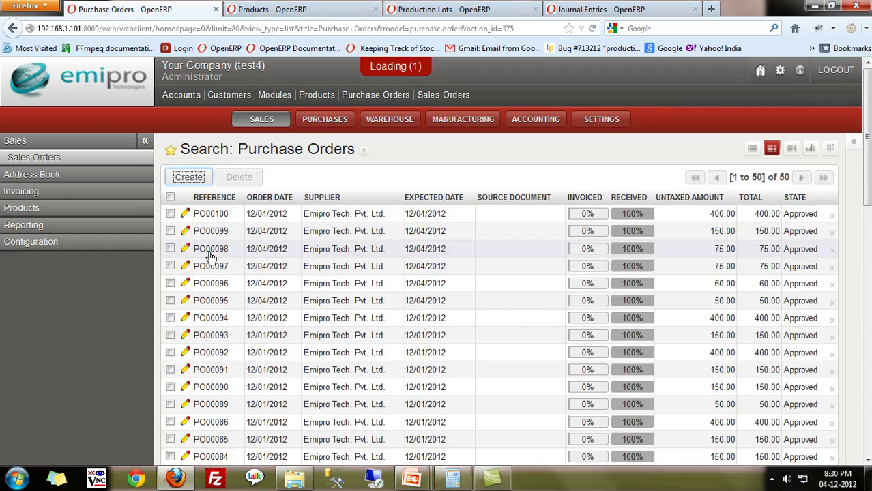
pyautogui.click(242, 257)
pyautogui.write('emi')
pyautogui.press('Down')
pyautogui.press('Return')
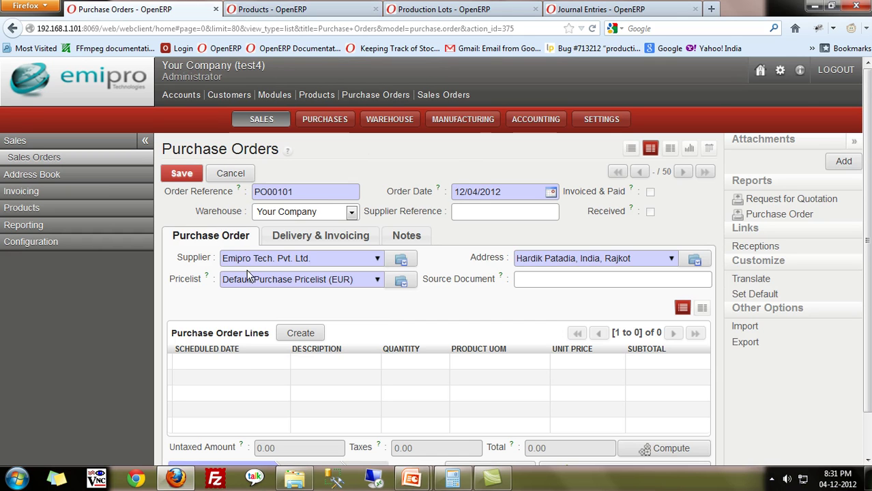
# Start a purchase order line for product P23 and switch to the PowerPoint slide show to view the Purchase Products slide.
pyautogui.click(301, 335)
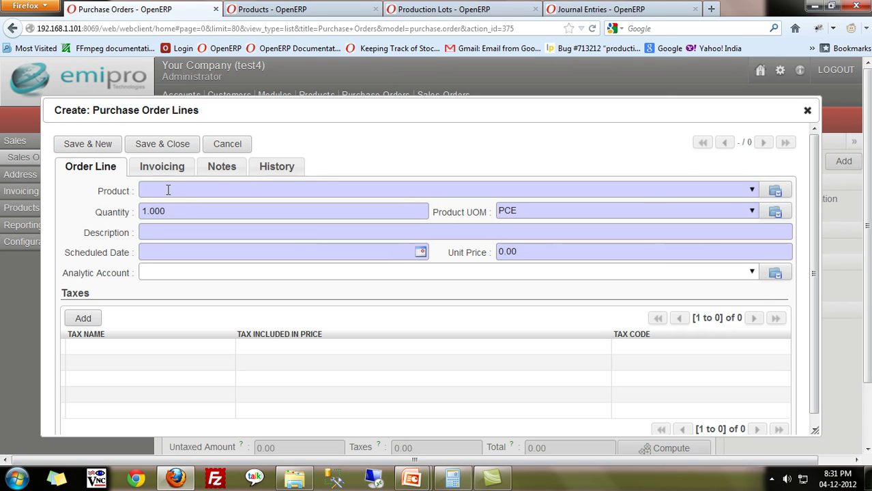
pyautogui.click(168, 190)
pyautogui.write('23')
pyautogui.press('Return')
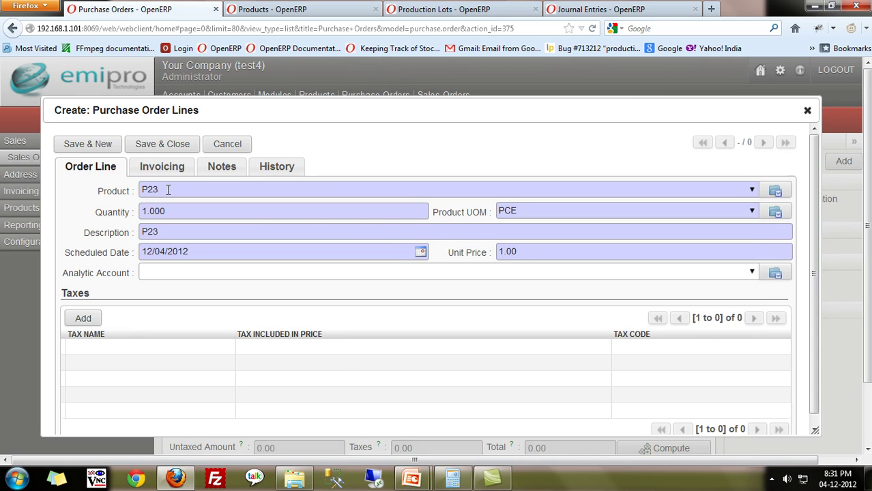
pyautogui.hotkey('alt', 'Tab')
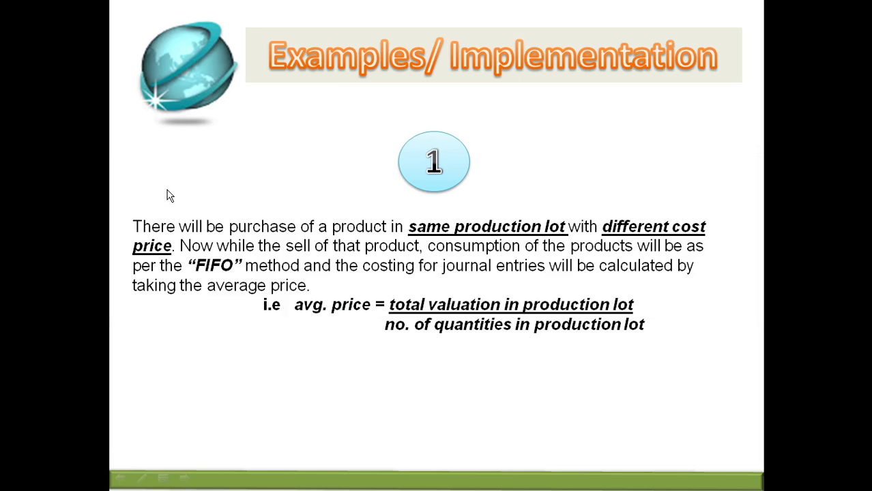
pyautogui.click(167, 190)
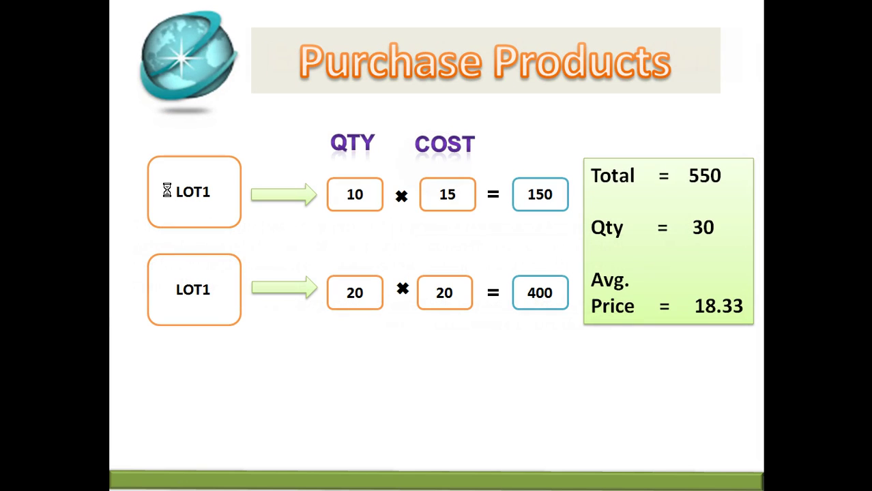
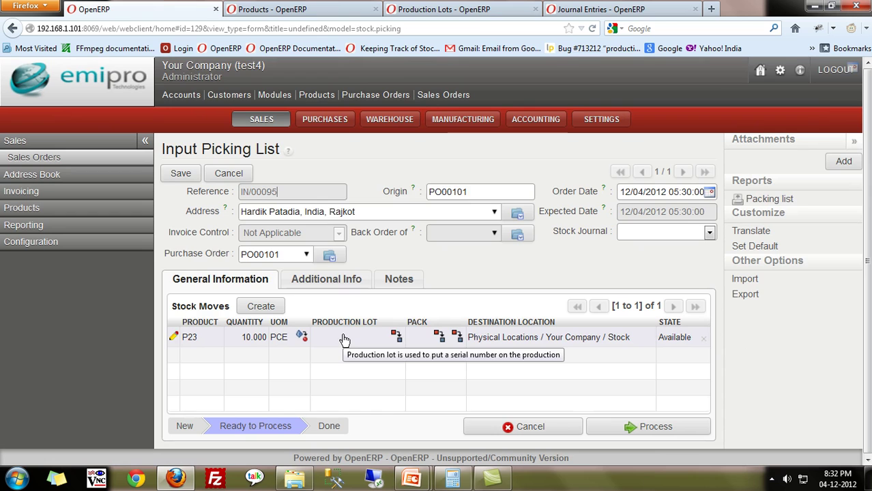
# Create a production lot with prefix P23_15 for the P23 stock move of purchase order PO00101.
pyautogui.click(344, 338)
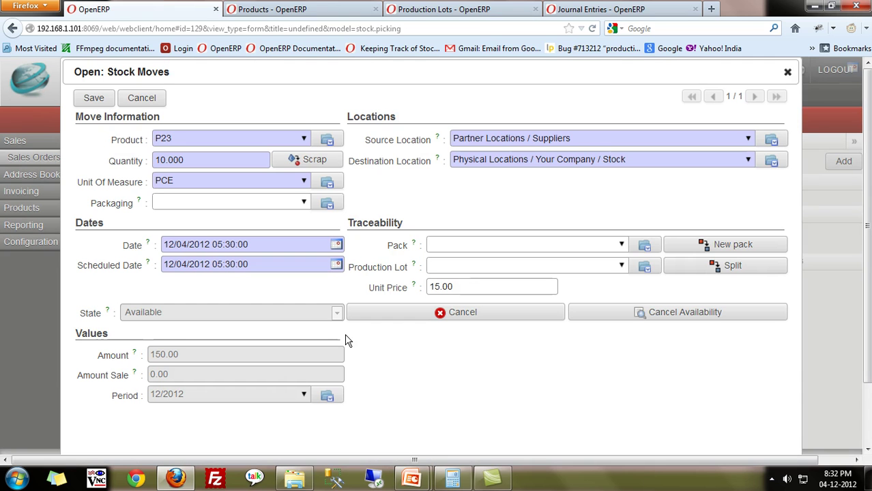
pyautogui.click(644, 266)
pyautogui.click(666, 295)
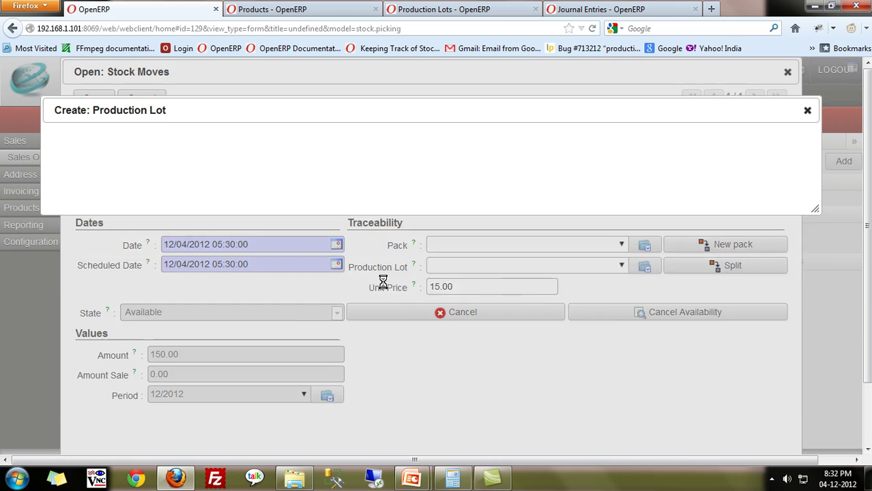
pyautogui.click(188, 205)
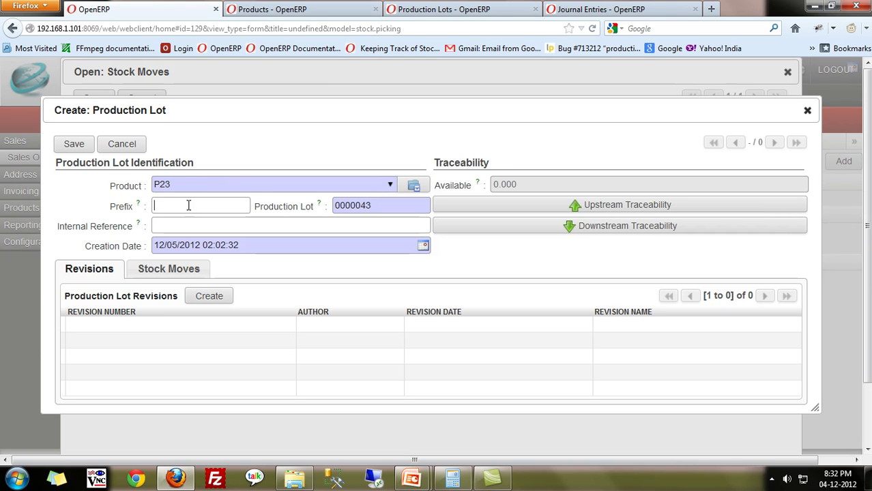
pyautogui.write('P23_15')
pyautogui.click(67, 145)
pyautogui.click(72, 144)
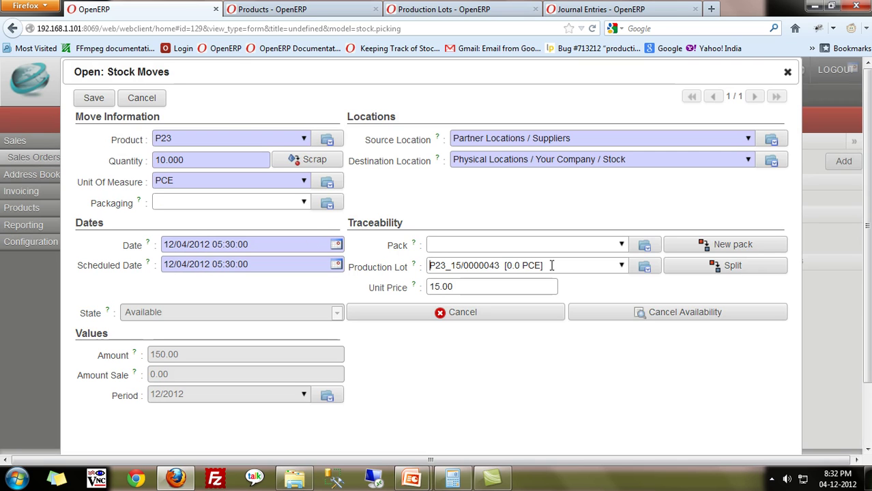
# Save the 10-unit stock move, then process and validate the reception for PO00101.
pyautogui.click(93, 100)
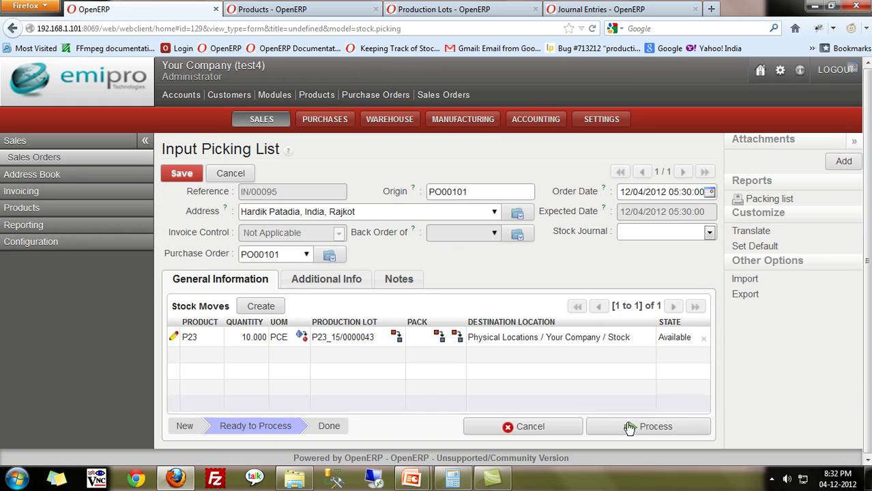
pyautogui.click(630, 428)
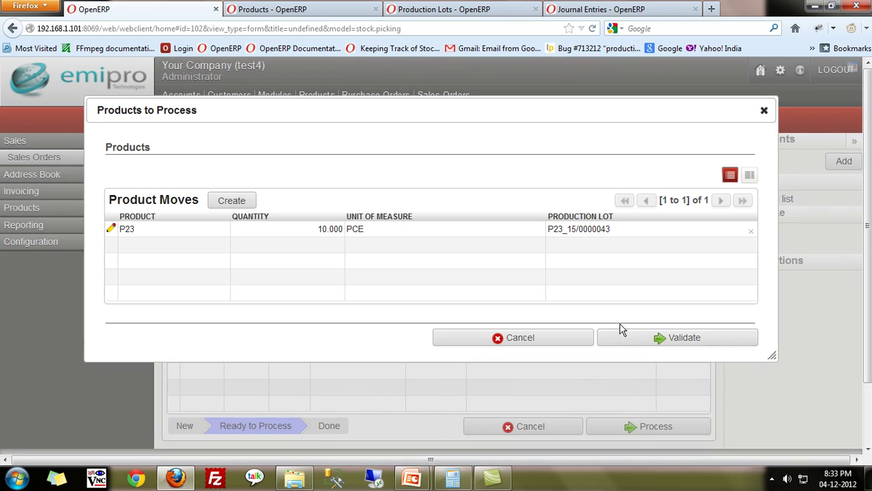
pyautogui.click(633, 341)
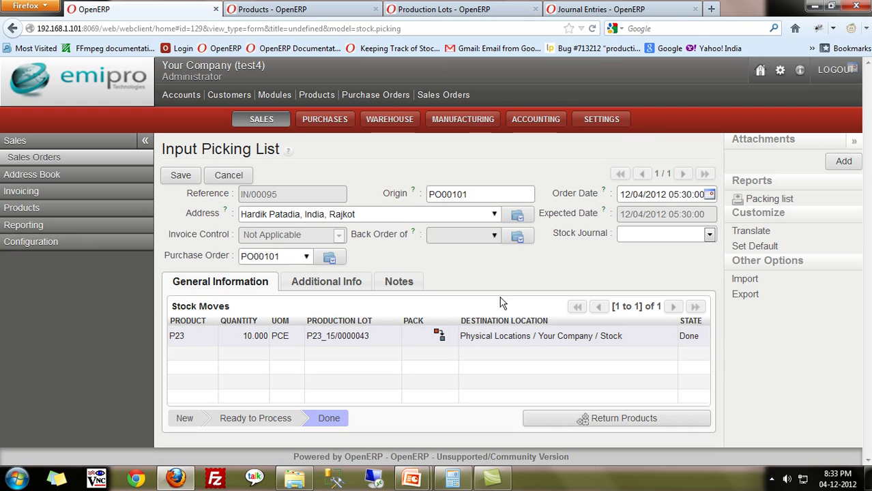
# Create another purchase order with Emipro Tech. Pvt. Ltd. as the supplier.
pyautogui.click(377, 96)
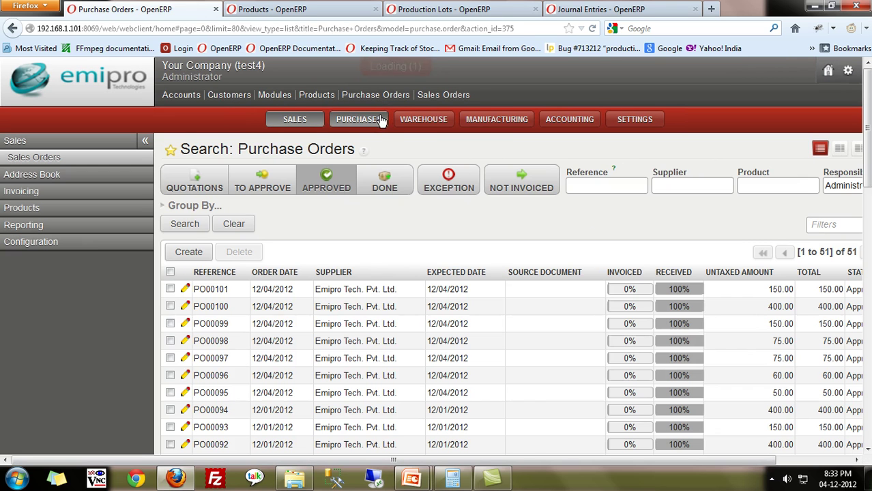
pyautogui.click(184, 251)
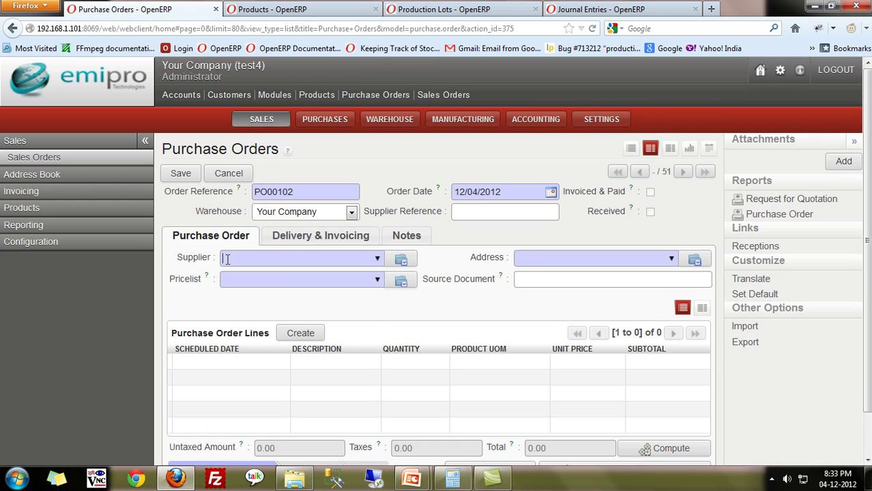
pyautogui.write('emi')
pyautogui.click(244, 277)
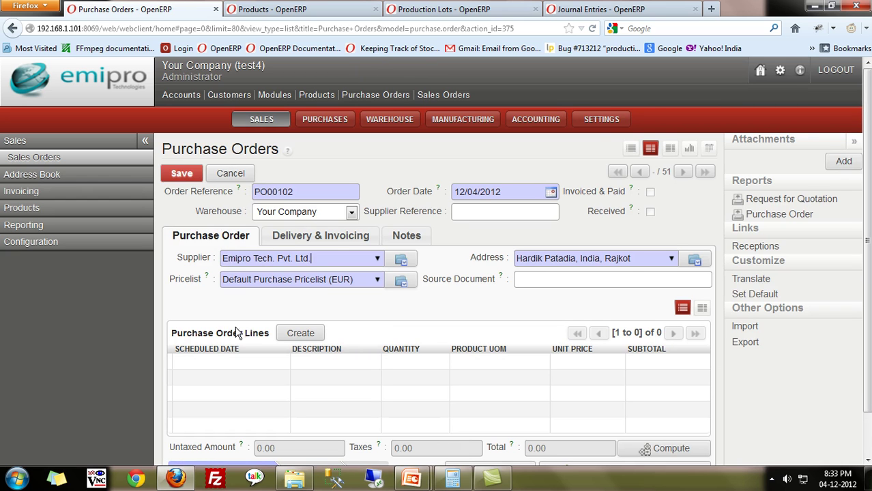
# Add an order line for product P23 with quantity 20 and unit price 20, and save the line.
pyautogui.click(294, 334)
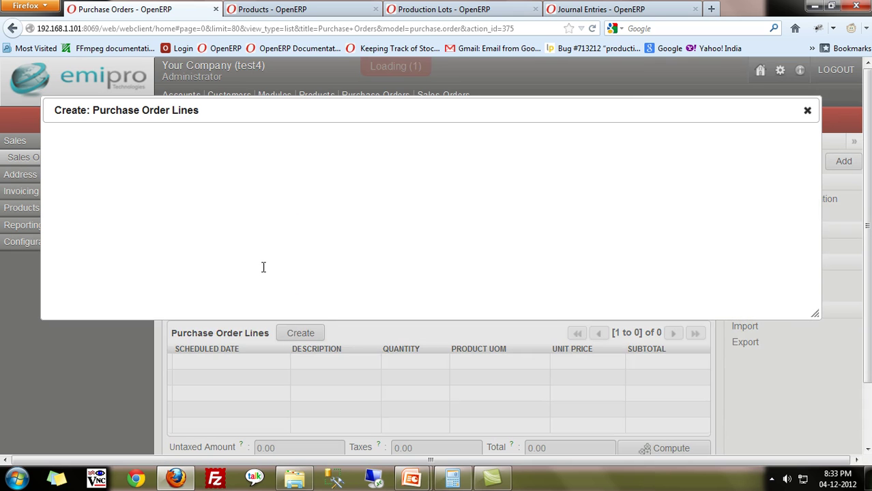
pyautogui.write('P23')
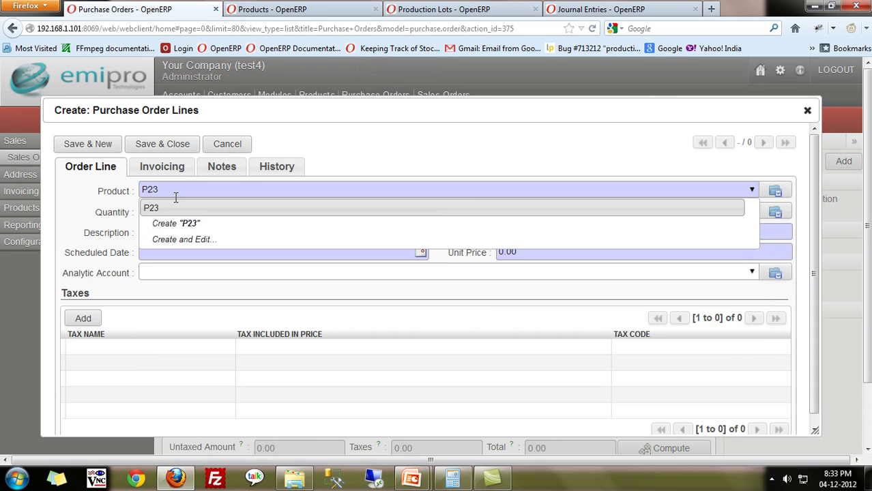
pyautogui.press('Tab')
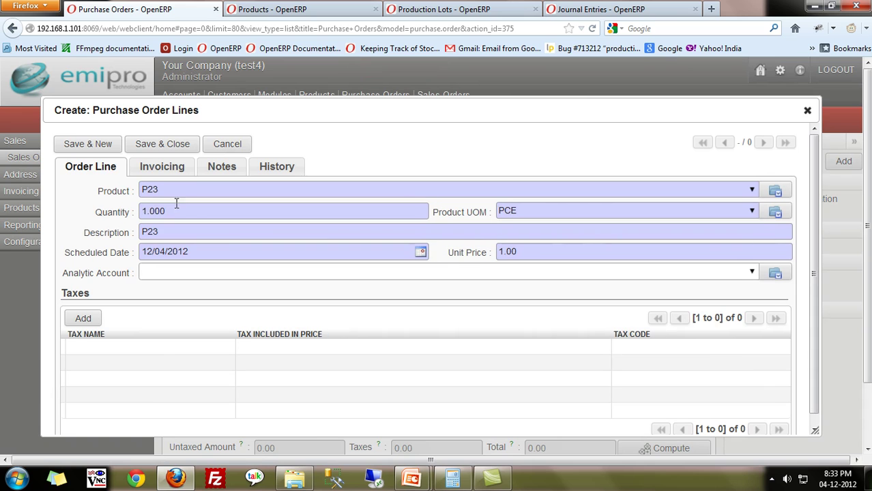
pyautogui.hotkey('ctrl', 'a')
pyautogui.write('20')
pyautogui.moveTo(565, 249); pyautogui.dragTo(498, 251)
pyautogui.write('20')
pyautogui.click(176, 144)
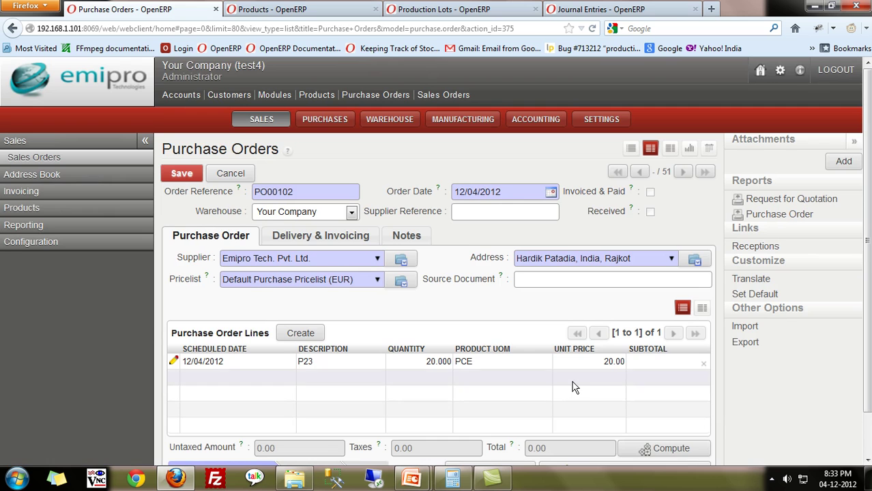
# Convert the quotation PO00102 to a purchase order and open its reception.
pyautogui.scroll(-2, 574, 387)
pyautogui.scroll(-2, 573, 387)
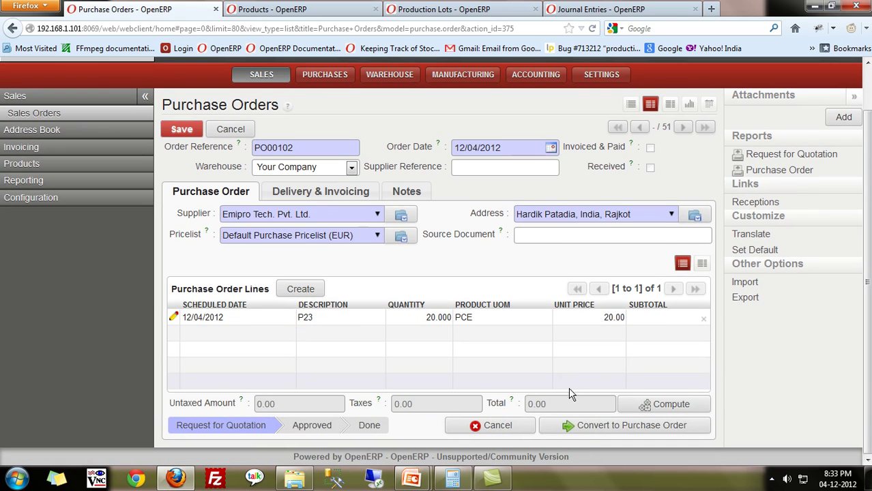
pyautogui.click(581, 427)
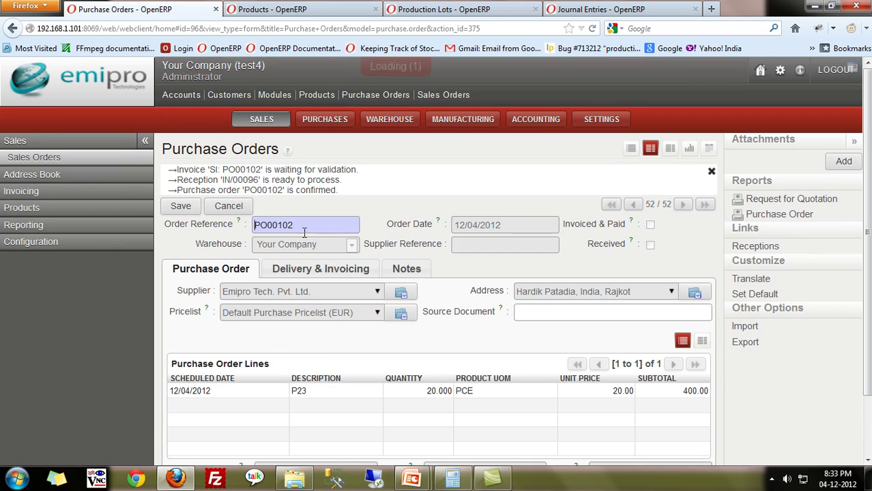
pyautogui.click(267, 184)
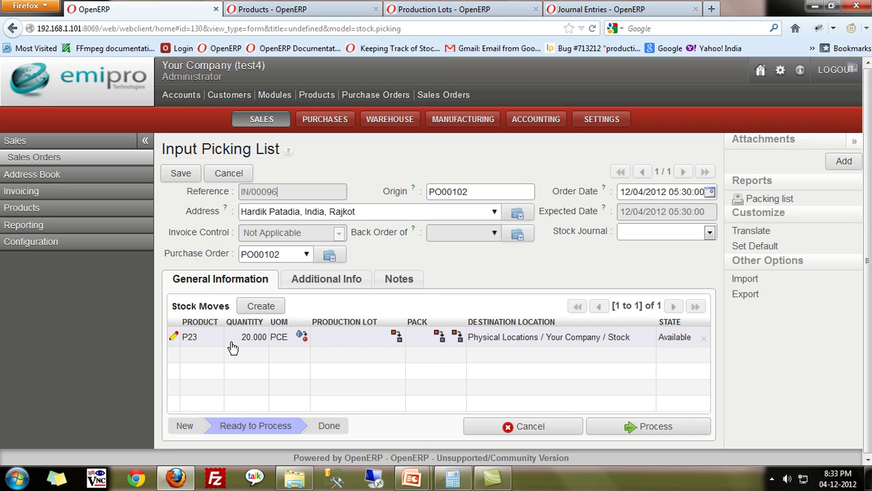
# Assign the existing production lot P23_15/0000043 to the P23 stock move in the reception for PO00102.
pyautogui.click(325, 342)
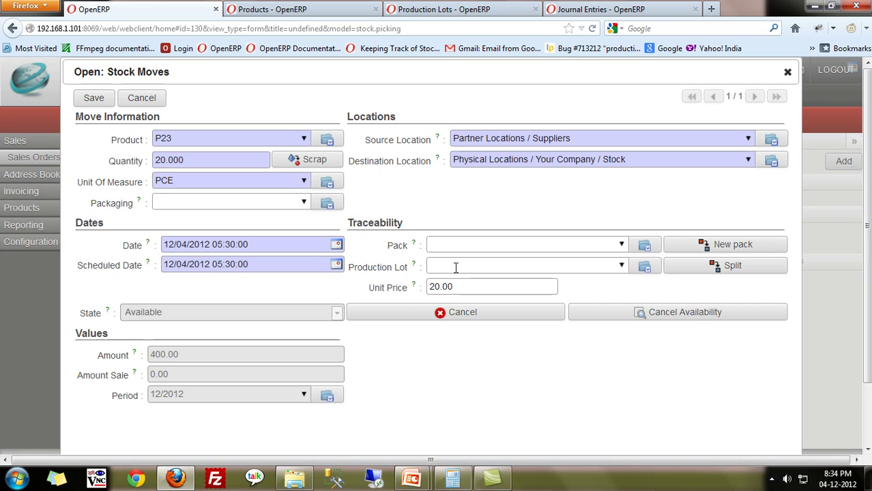
pyautogui.press('Down')
pyautogui.press('Down')
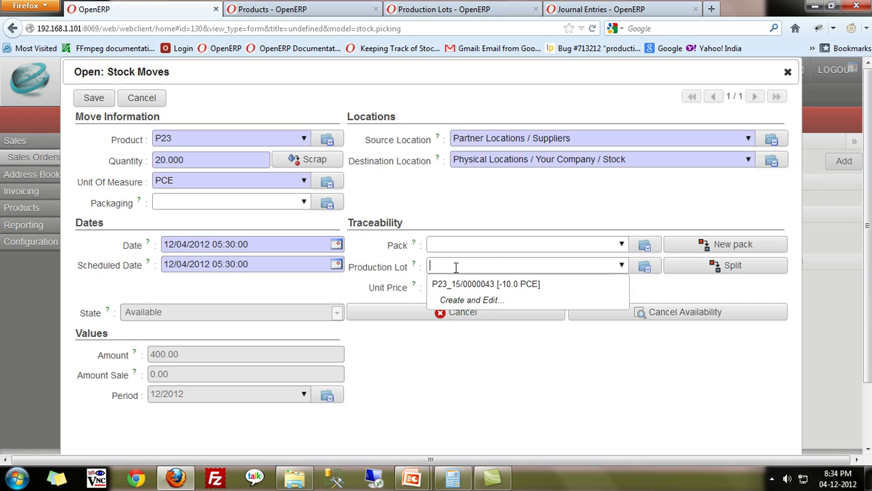
pyautogui.press('Return')
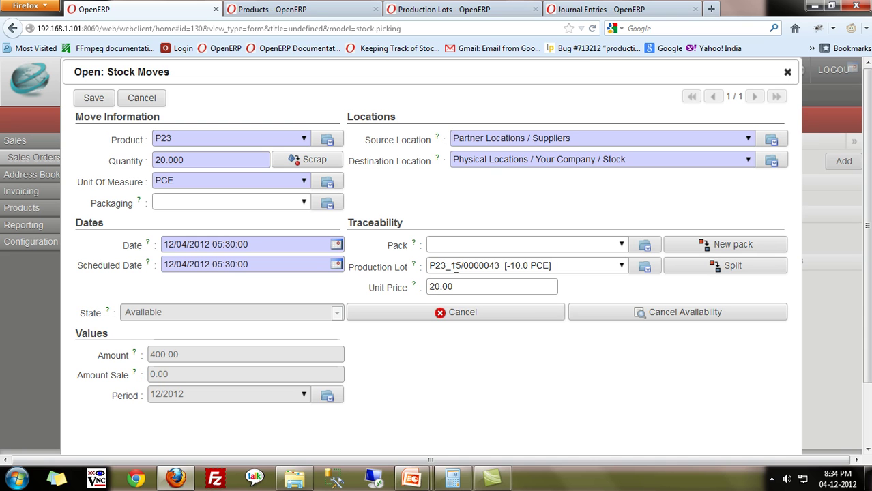
# Save the 20-unit stock move, then process and validate the reception for PO00102.
pyautogui.click(93, 97)
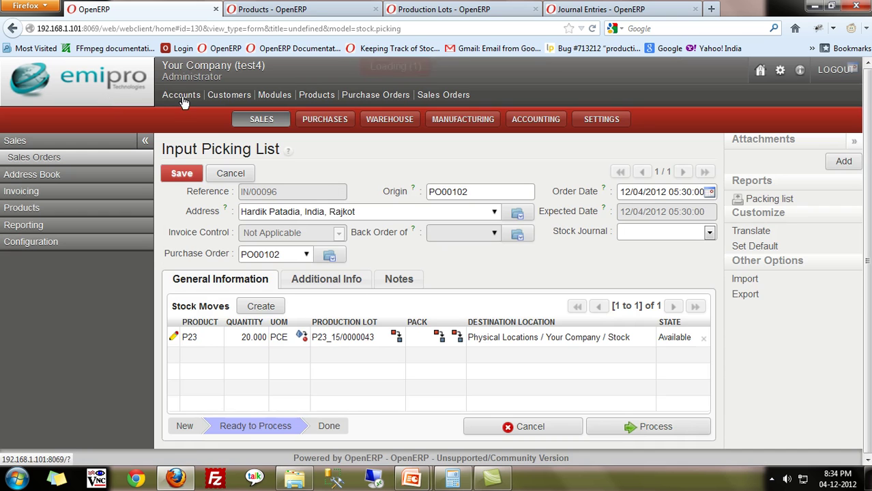
pyautogui.click(628, 428)
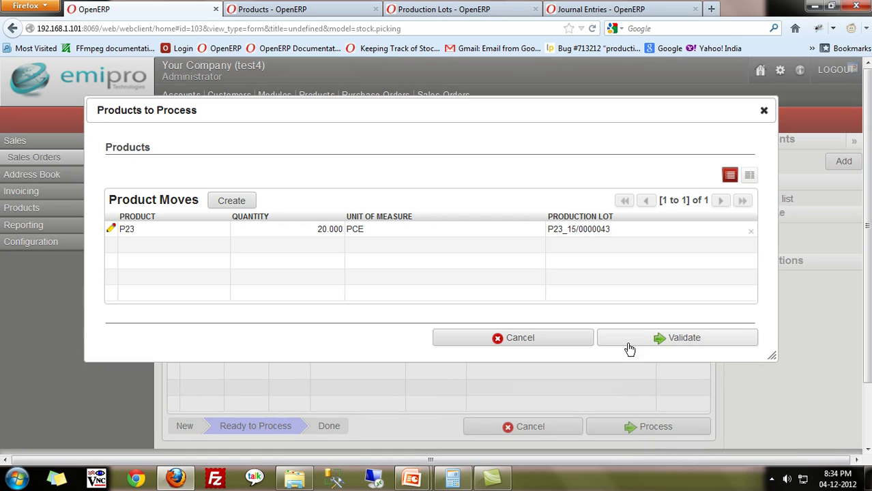
pyautogui.click(629, 348)
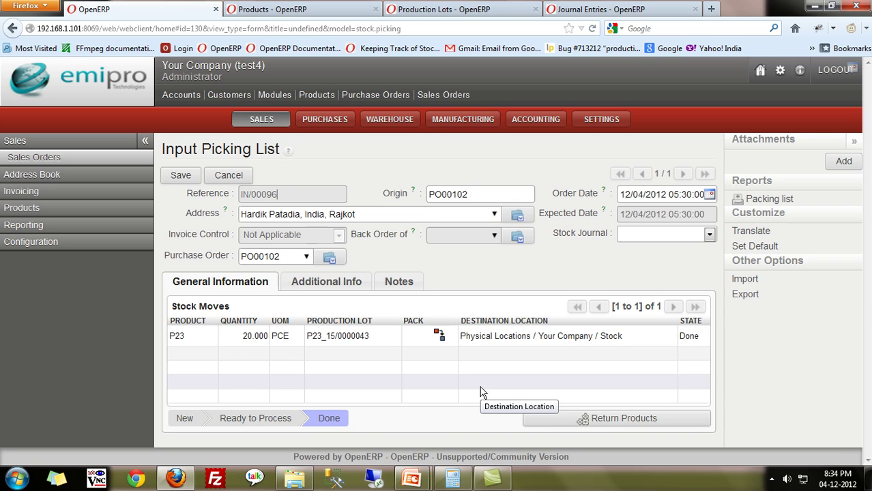
# Refresh the journal entries, examine the items of the IN/00095 and IN/00096 stock entries, and return to the list.
pyautogui.click(576, 11)
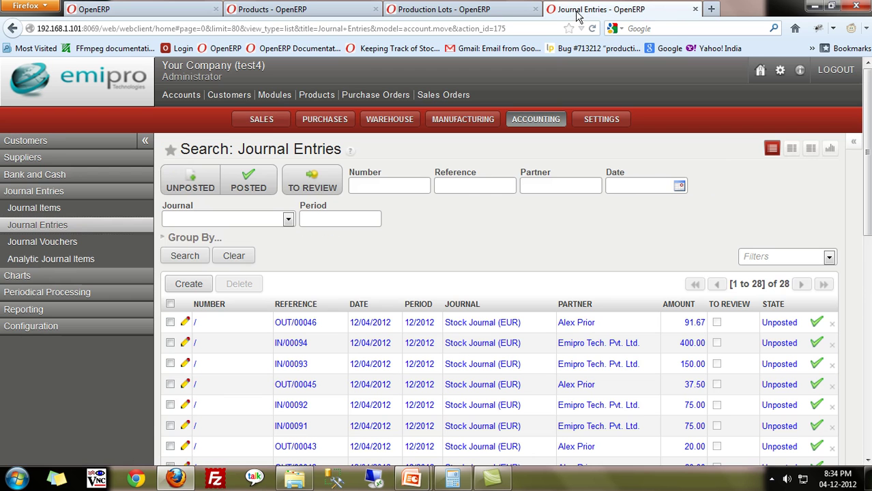
pyautogui.click(81, 232)
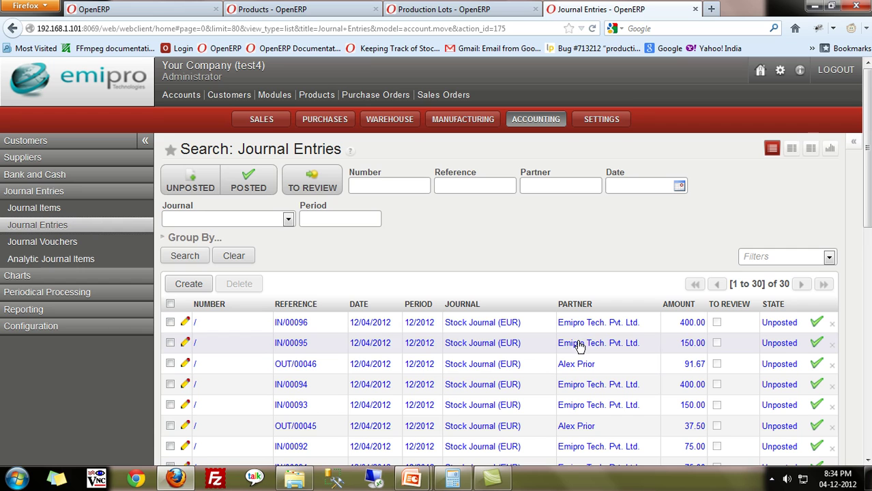
pyautogui.click(684, 350)
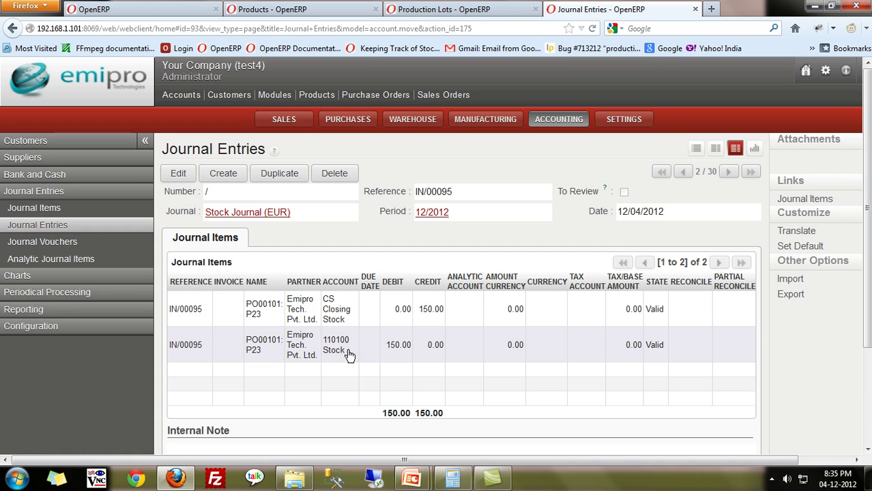
pyautogui.click(132, 229)
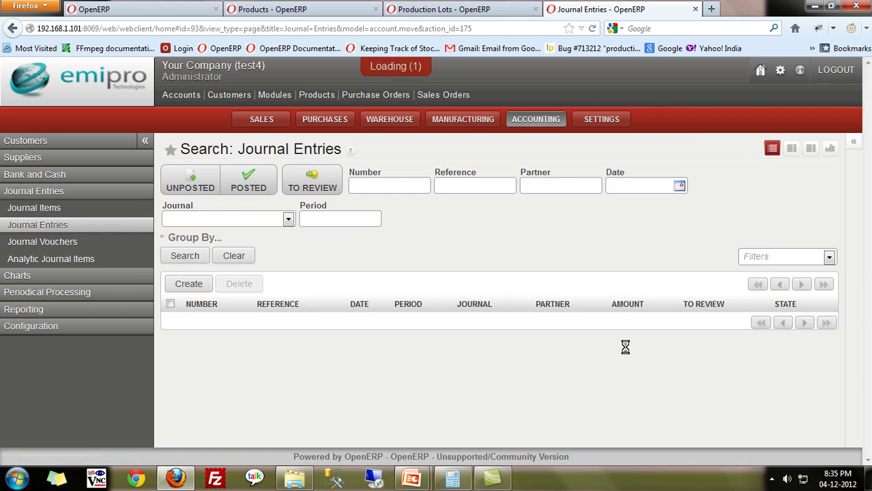
pyautogui.click(686, 327)
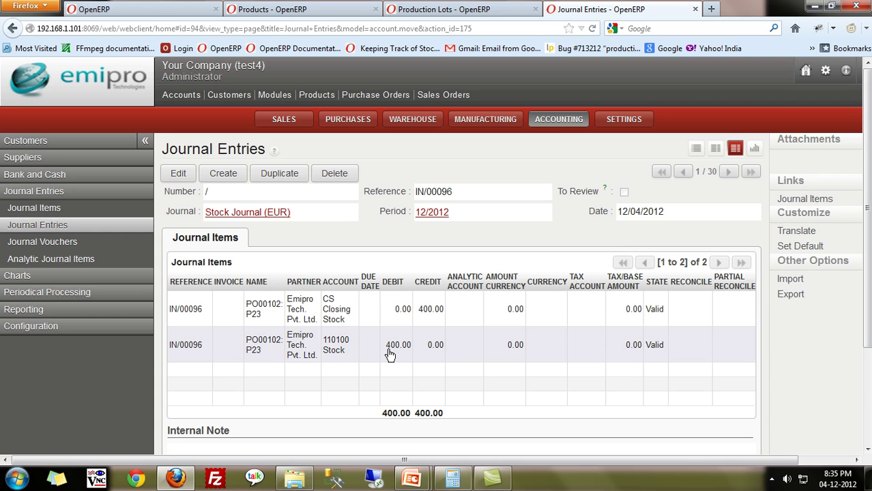
pyautogui.click(91, 229)
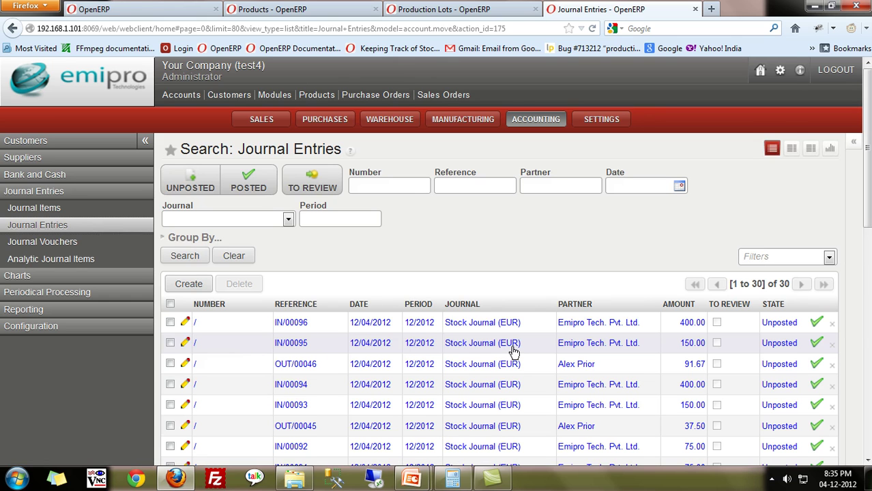
# Switch to the PowerPoint slide show, review the purchase and sell calculation slides, and return to OpenERP.
pyautogui.hotkey('alt', 'Tab')
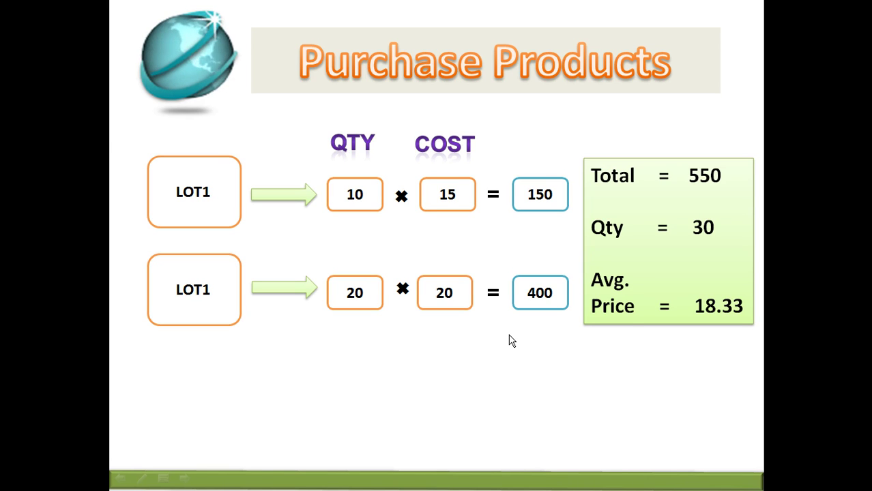
pyautogui.press('Right')
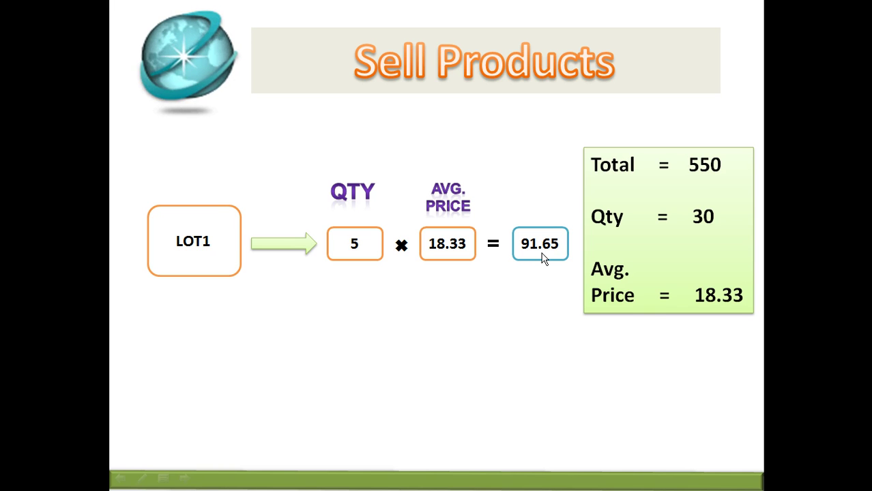
pyautogui.hotkey('alt', 'Tab')
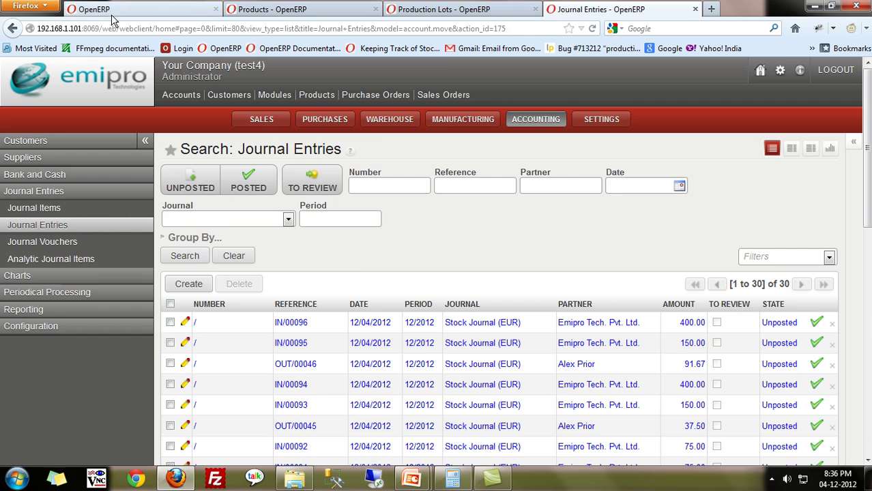
# Create a new sales quotation and fill in the customer's name.
pyautogui.click(109, 10)
pyautogui.click(257, 120)
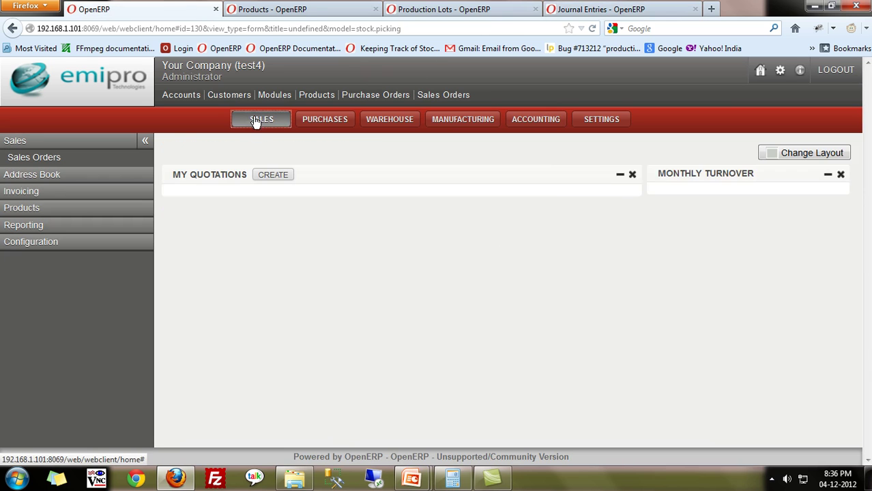
pyautogui.click(265, 176)
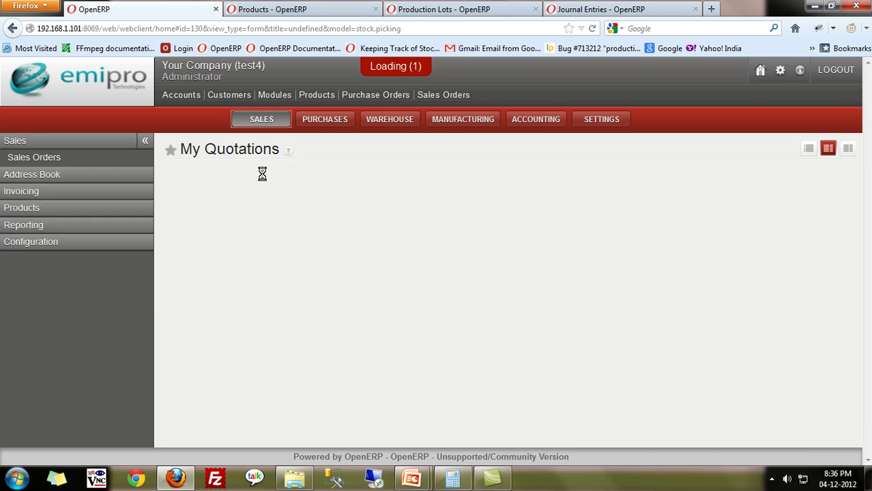
pyautogui.click(266, 263)
pyautogui.write('alex')
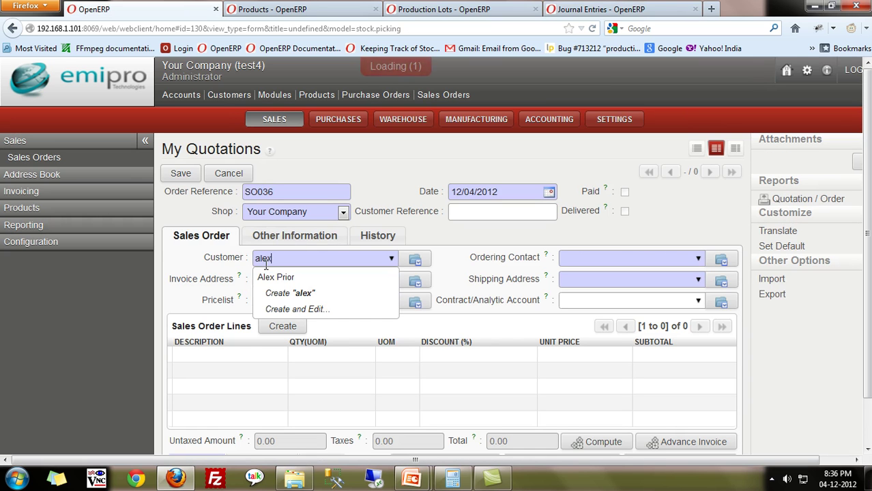
pyautogui.press('Return')
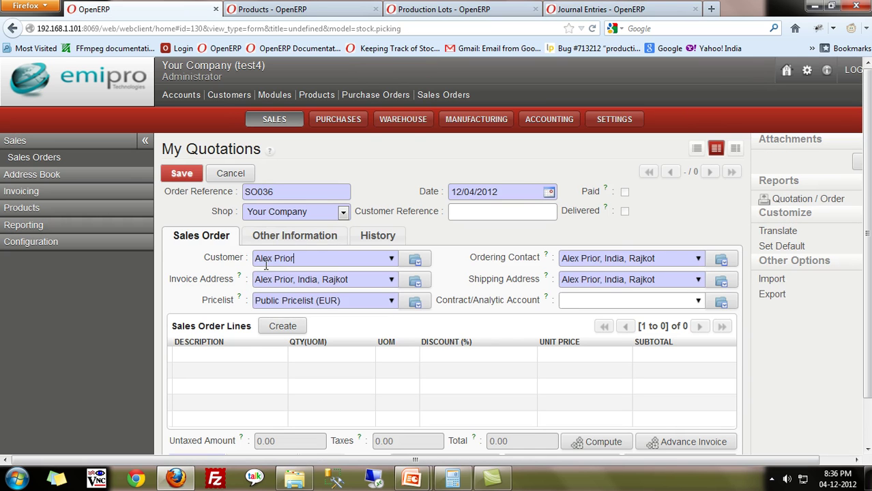
# Add a sales order line for product P23 with a quantity of 5 and save it.
pyautogui.click(294, 330)
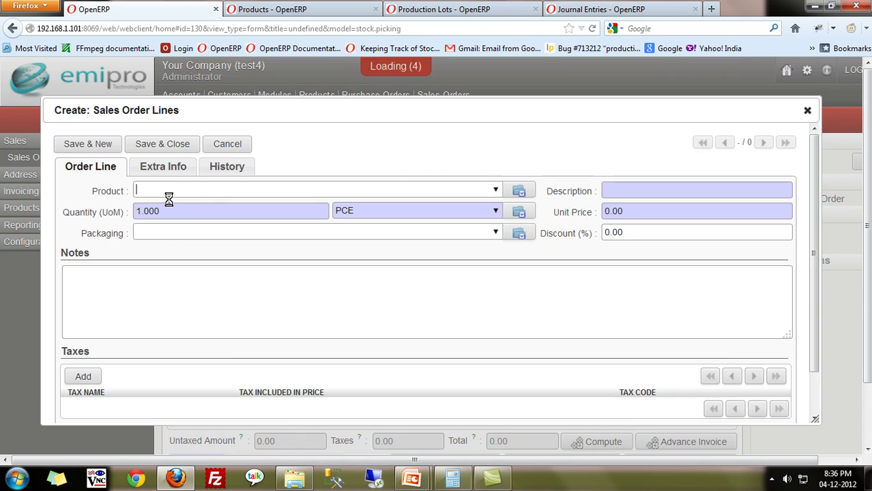
pyautogui.write('P23')
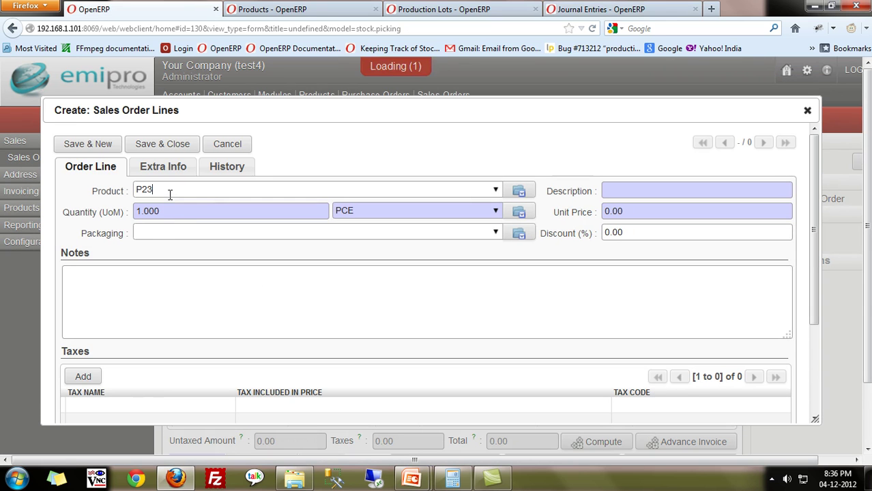
pyautogui.press('Return')
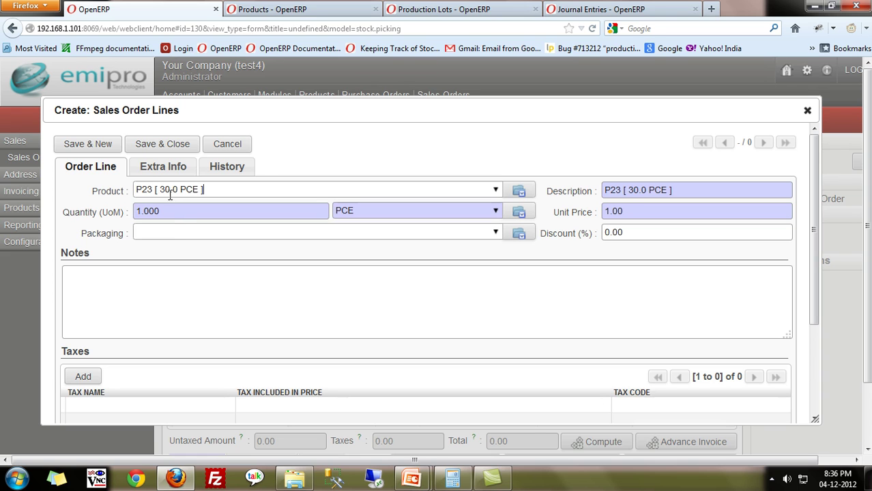
pyautogui.click(93, 213)
pyautogui.write('5')
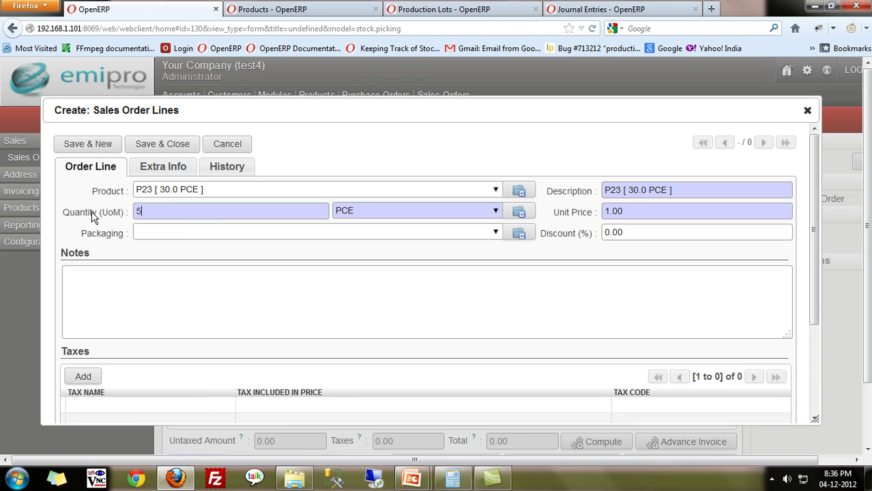
pyautogui.click(164, 145)
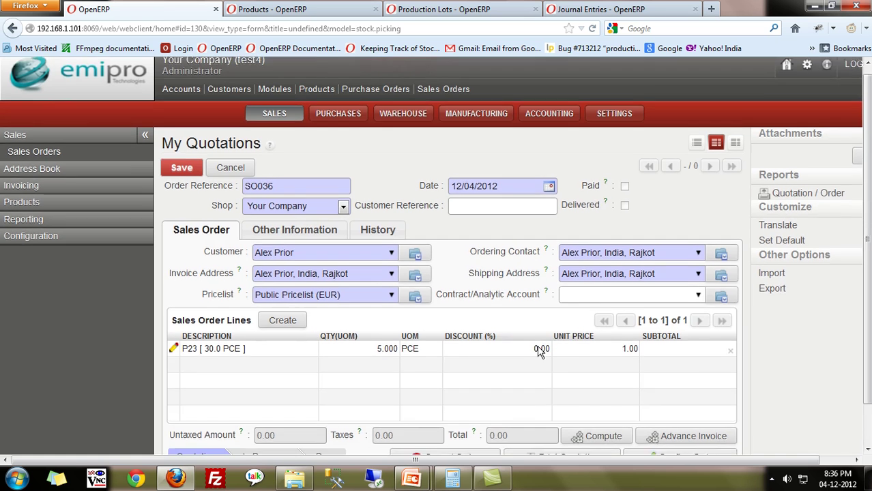
# Confirm the P23 quotation as a sales order and open its scheduled delivery order.
pyautogui.scroll(-2, 545, 351)
pyautogui.click(653, 417)
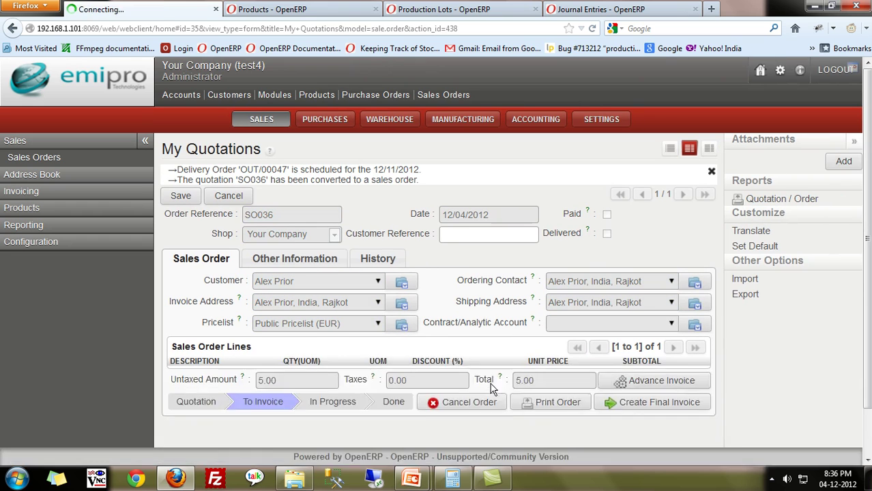
pyautogui.click(254, 172)
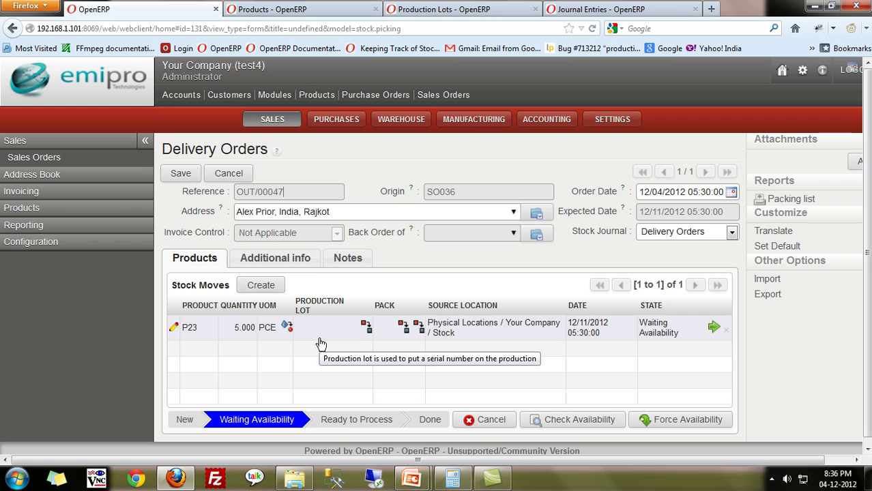
# Check stock availability for delivery order OUT/00047, then process and validate the P23 delivery.
pyautogui.click(591, 425)
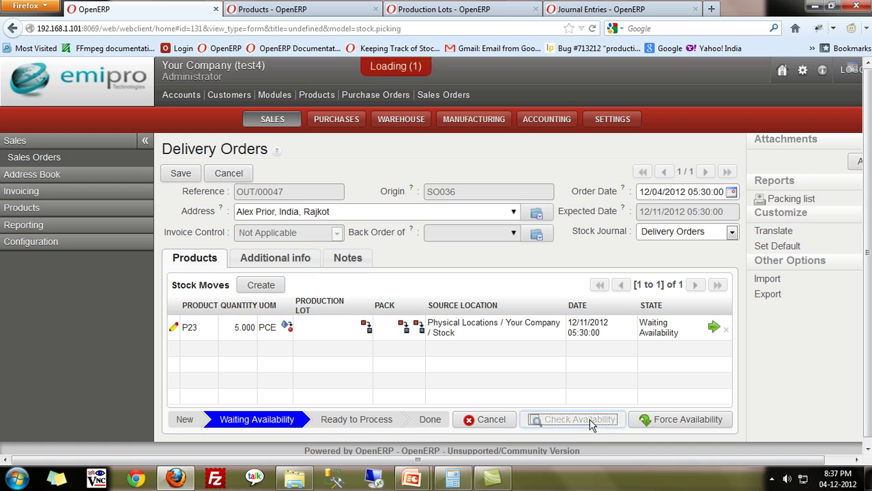
pyautogui.click(641, 435)
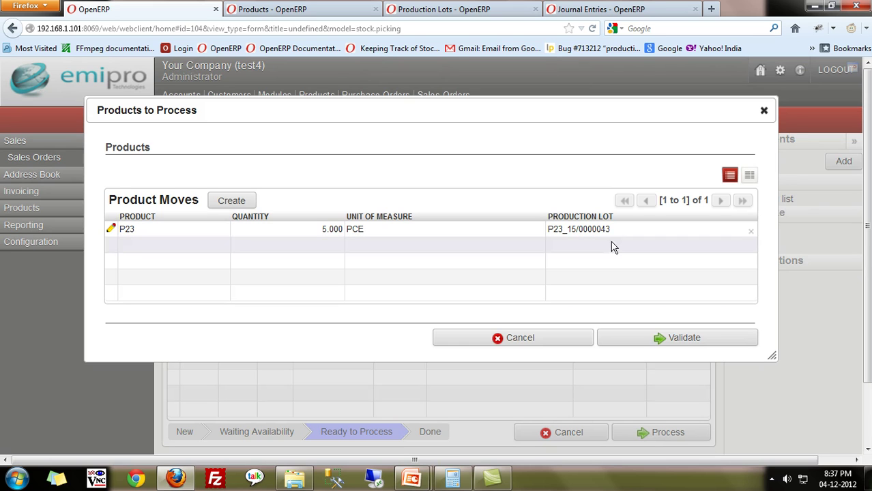
pyautogui.click(655, 345)
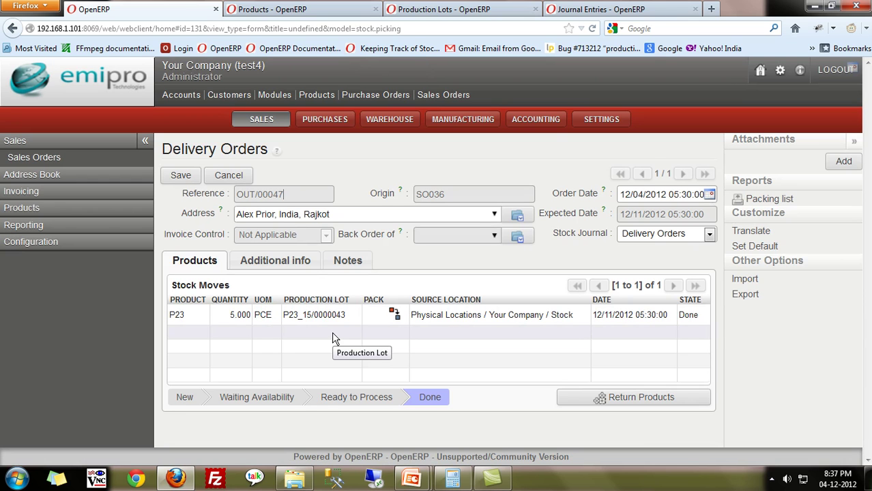
# Refresh the journal entries and open the OUT/00047 stock entry to examine its journal items.
pyautogui.click(640, 11)
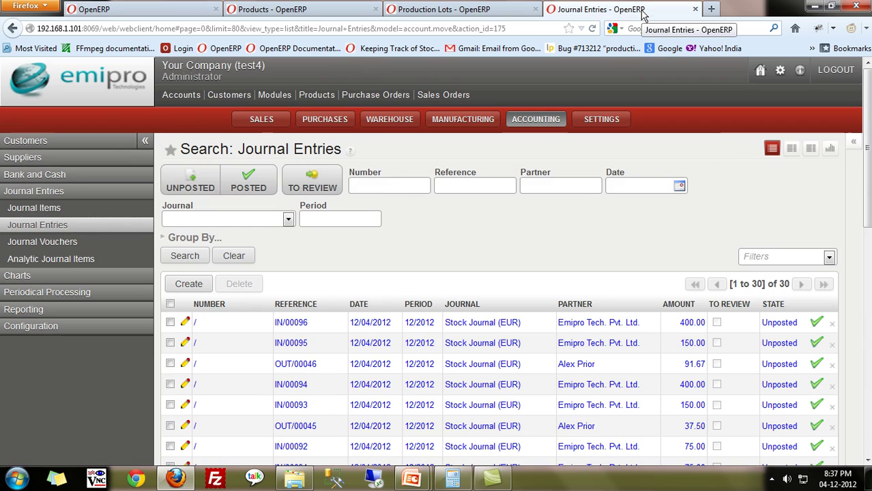
pyautogui.click(50, 232)
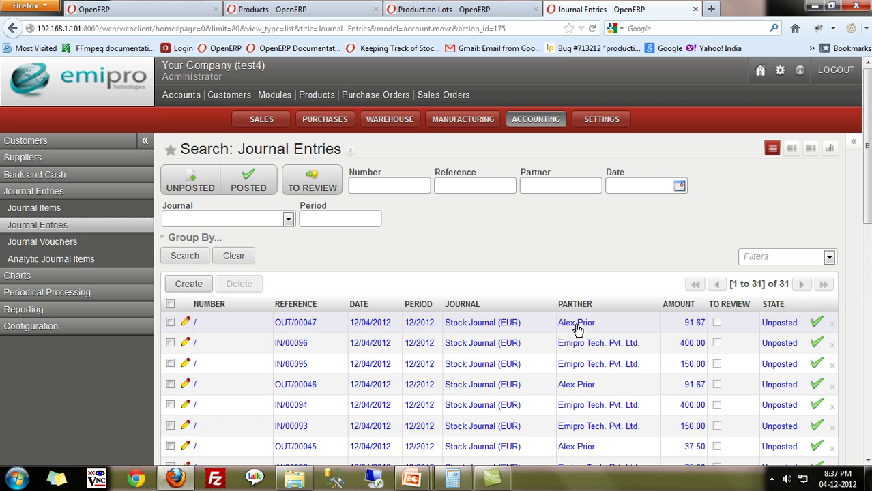
pyautogui.click(600, 325)
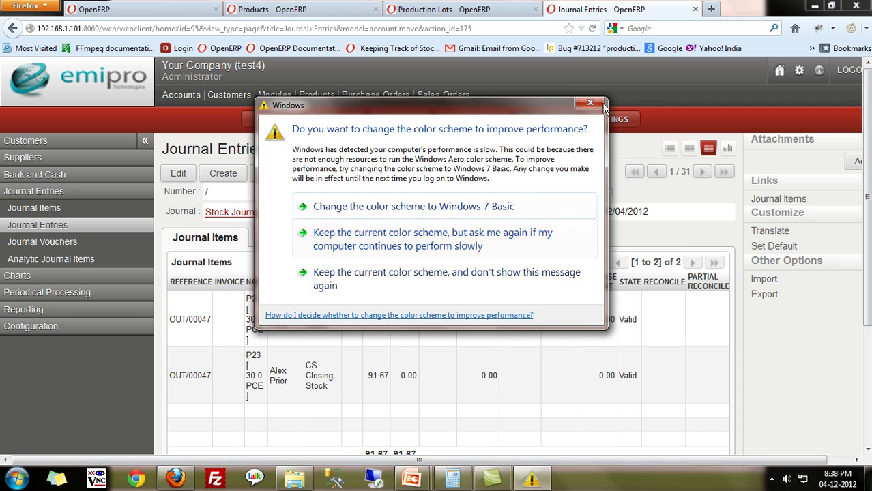
pyautogui.click(600, 104)
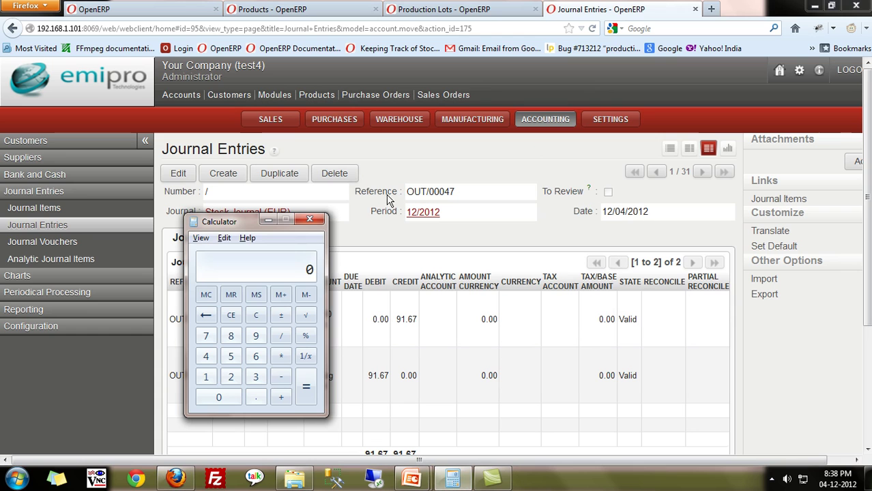
# Calculate 18.33*5 in Calculator to check the OUT/00047 amount, and return to the journal entries list.
pyautogui.write('18.33*5')
pyautogui.press('Return')
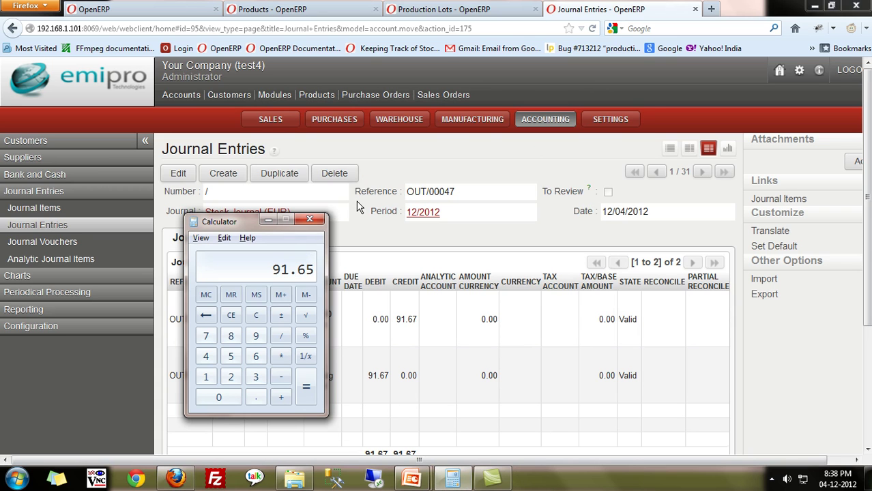
pyautogui.click(309, 221)
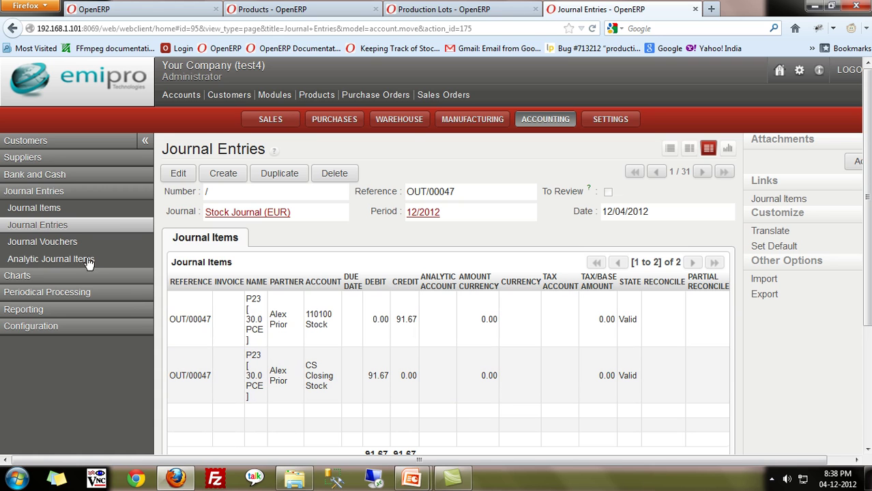
pyautogui.click(37, 224)
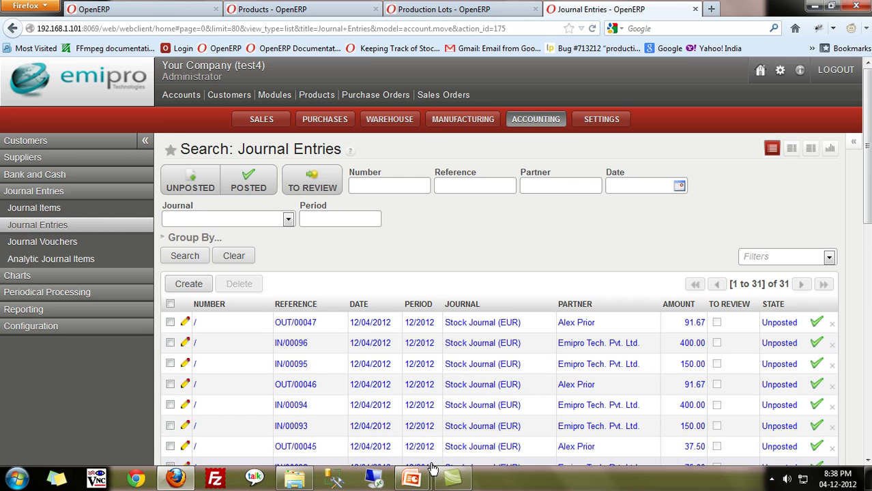
# Switch to the PowerPoint slide show and advance to scenario 2 on purchasing in different production lots.
pyautogui.moveTo(422, 480)
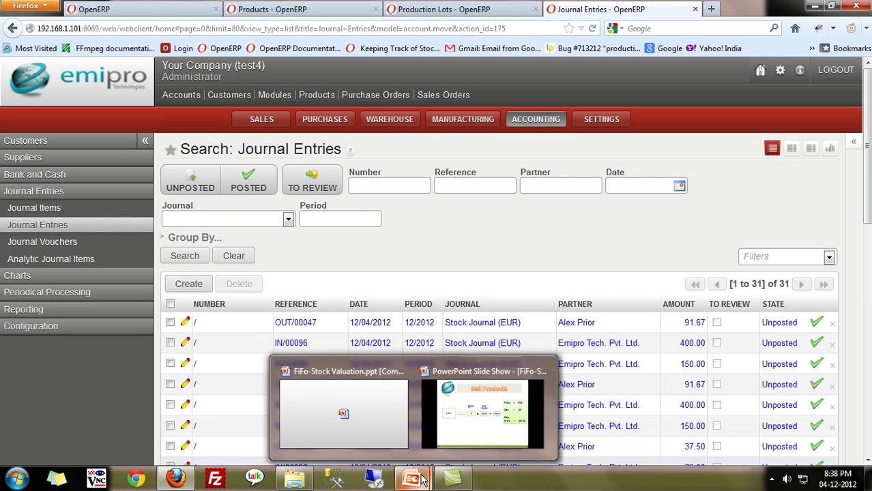
pyautogui.click(434, 433)
pyautogui.click(439, 375)
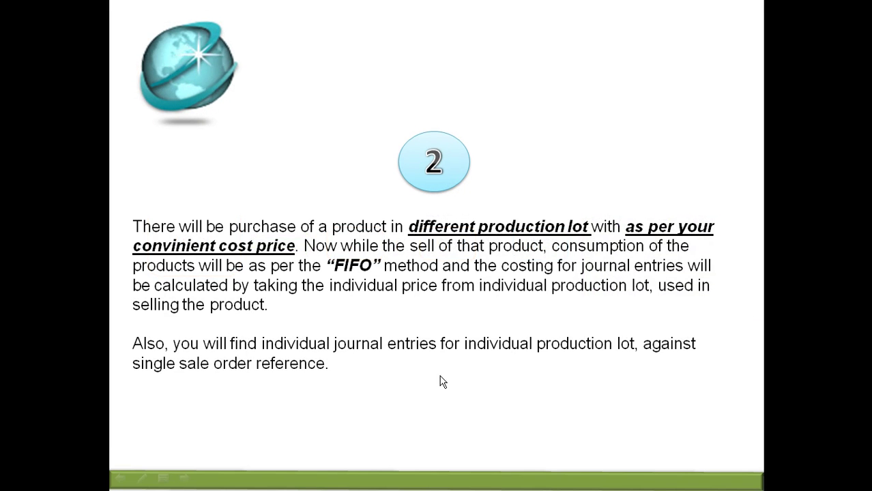
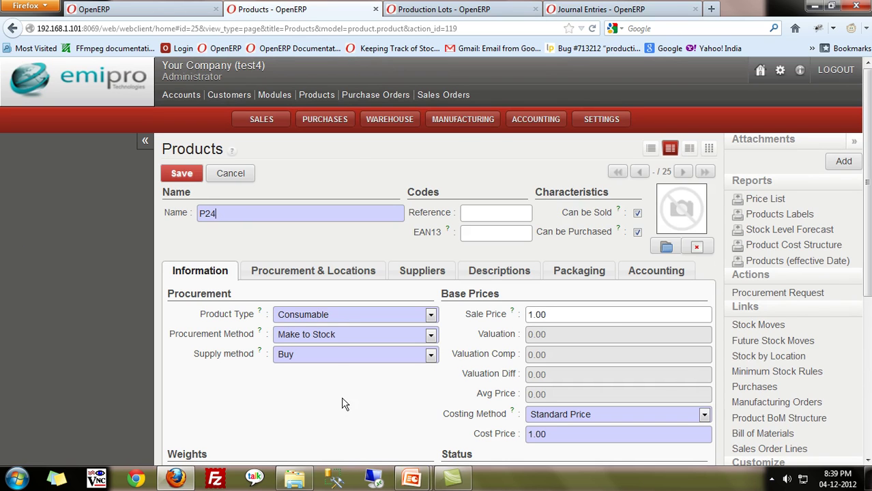
# Set product P24's type to Stockable Product and its costing method to FiFo, and check its lot tracking options.
pyautogui.click(324, 318)
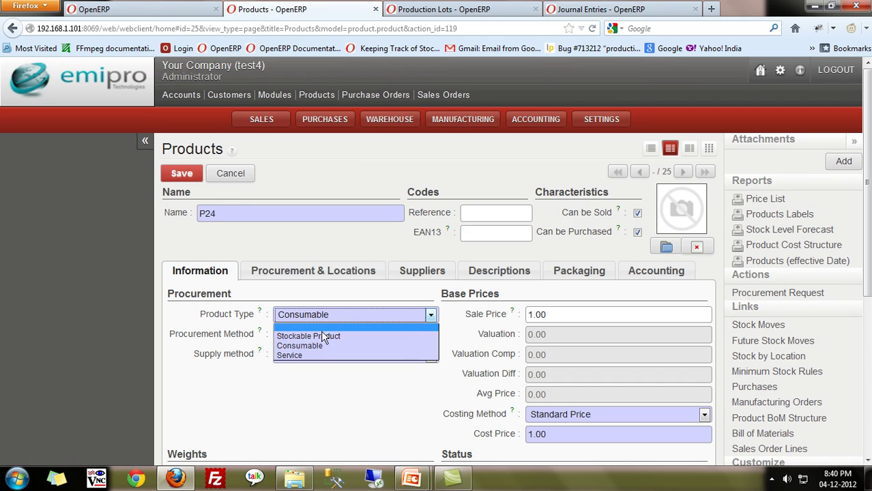
pyautogui.click(322, 336)
pyautogui.scroll(-4, 358, 341)
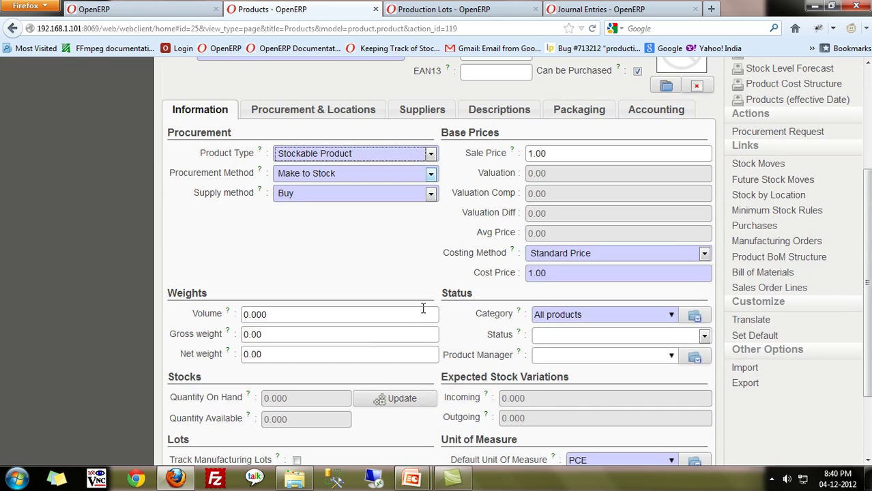
pyautogui.click(545, 261)
pyautogui.click(546, 305)
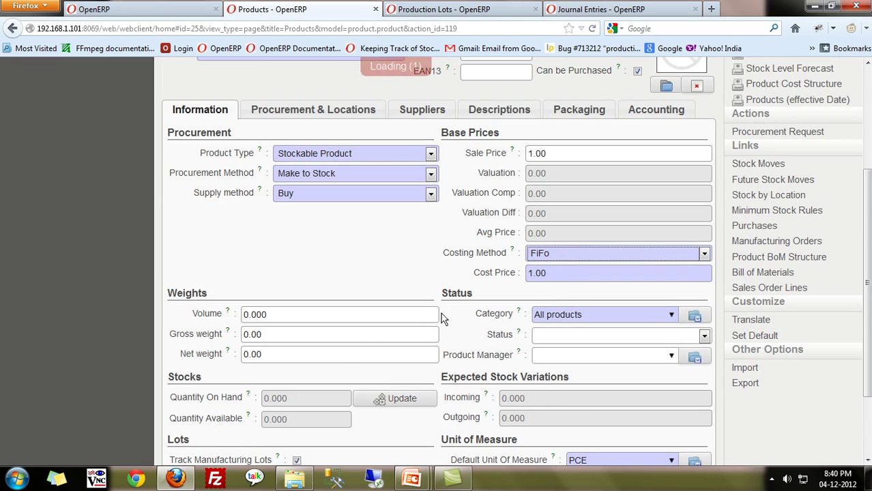
pyautogui.scroll(-3, 425, 311)
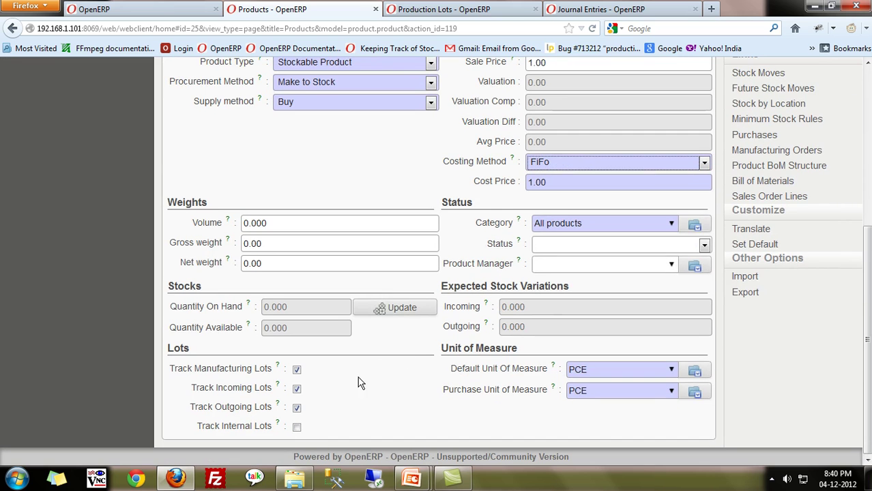
pyautogui.scroll(5, 360, 379)
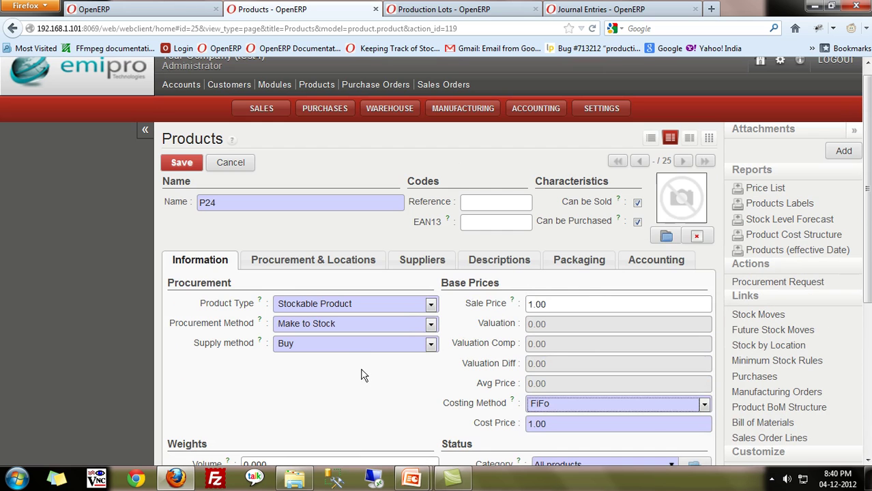
# Set P24's inventory valuation to Real Time (automated) in its accounting settings.
pyautogui.click(659, 259)
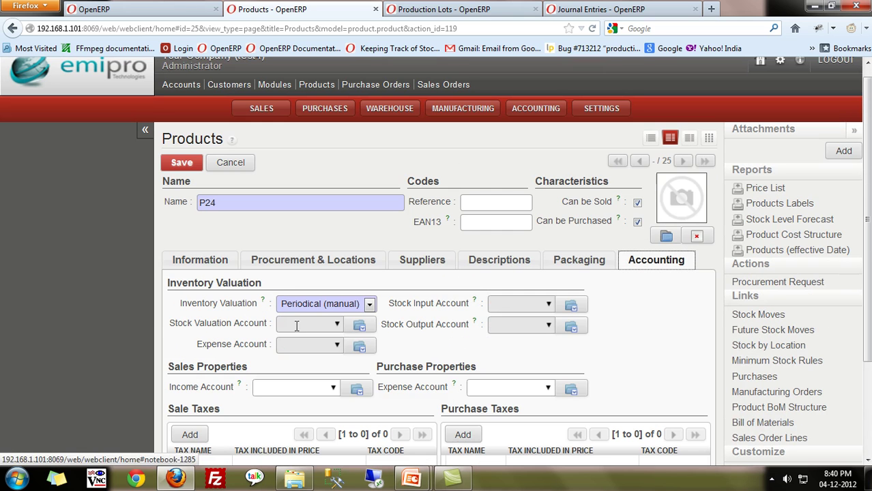
pyautogui.click(304, 306)
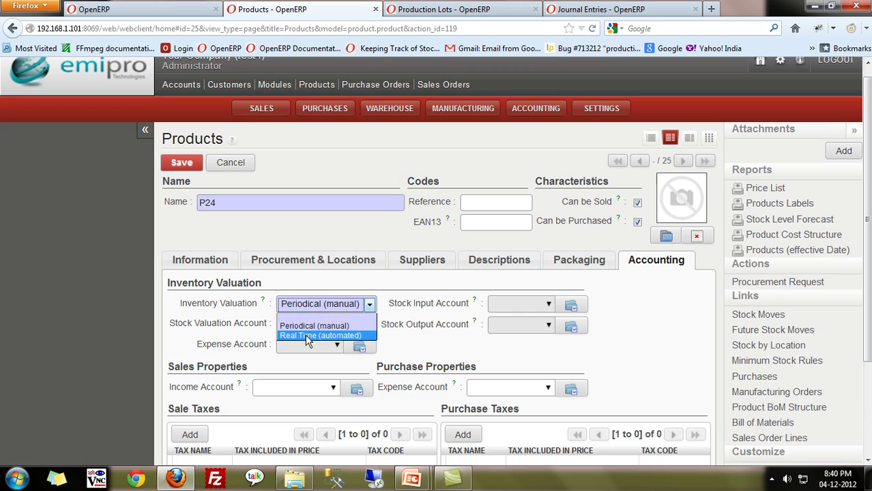
pyautogui.click(307, 336)
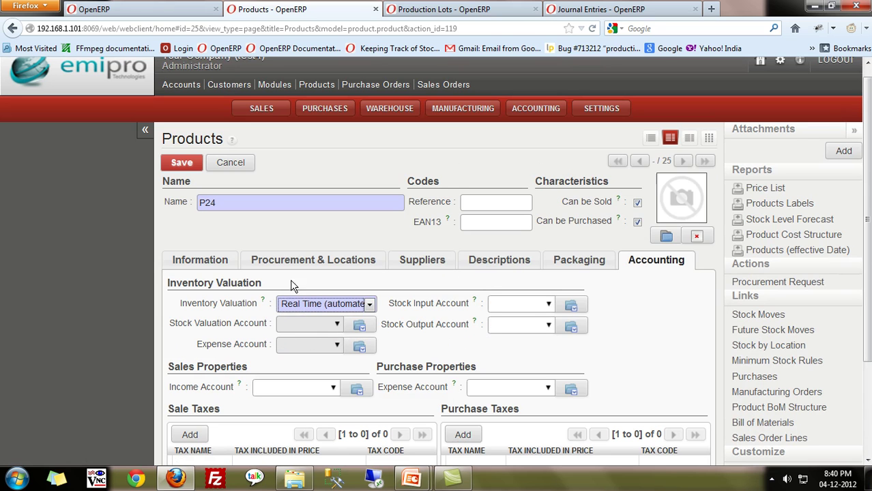
# Review the stock and accounting properties of P24's All products category, save the category, and save the product.
pyautogui.click(218, 264)
pyautogui.scroll(-3, 610, 366)
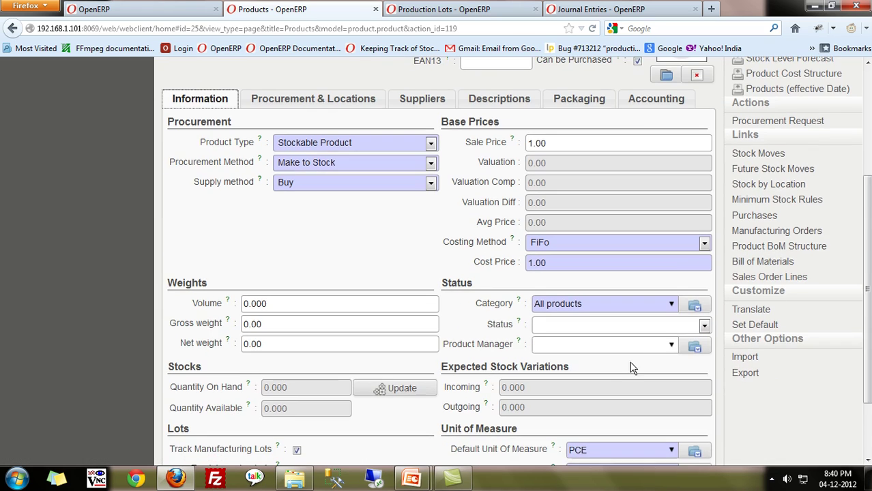
pyautogui.click(695, 307)
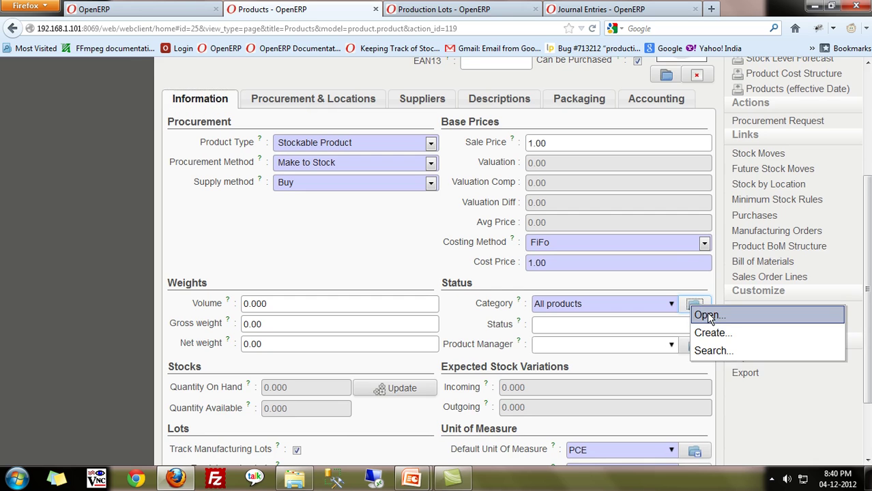
pyautogui.click(707, 317)
pyautogui.moveTo(188, 131)
pyautogui.scroll(1, 141, 131)
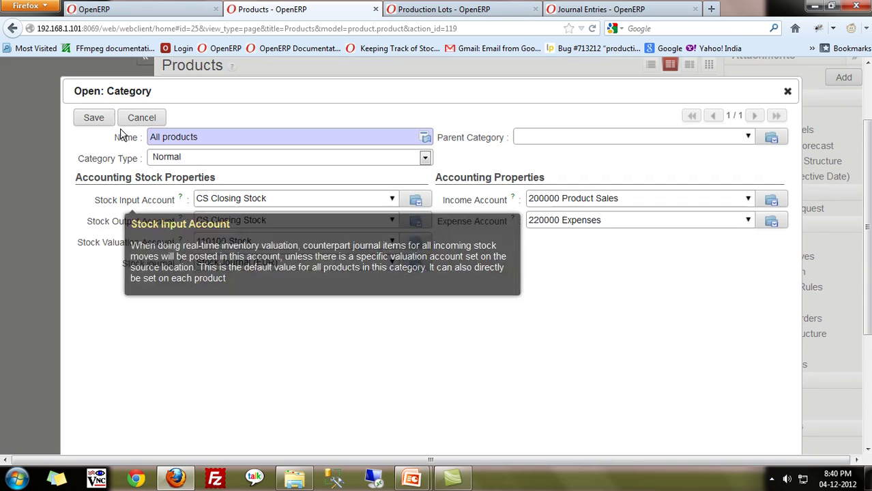
pyautogui.click(95, 131)
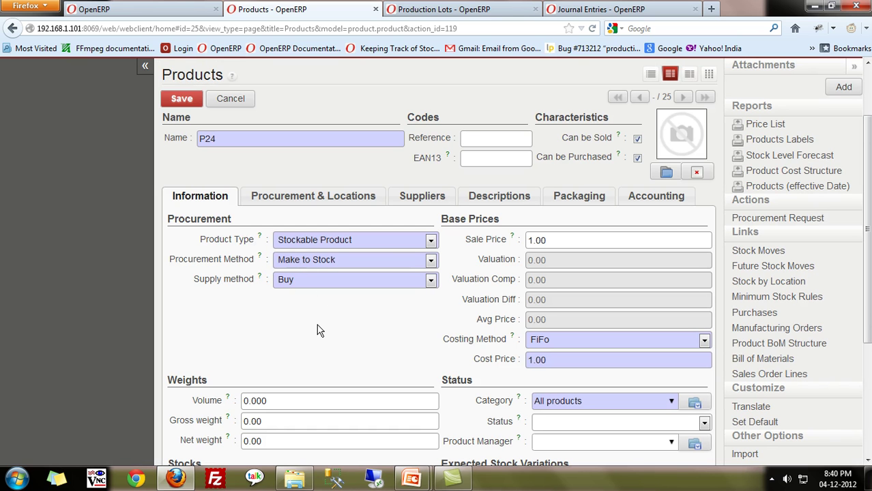
pyautogui.click(178, 99)
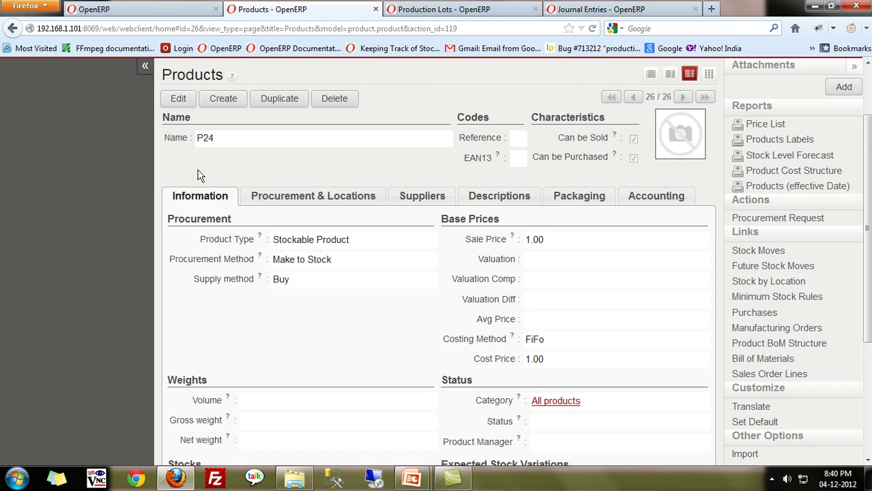
# Create a new purchase order with Emipro Tech. Pvt. Ltd. as the supplier.
pyautogui.click(142, 9)
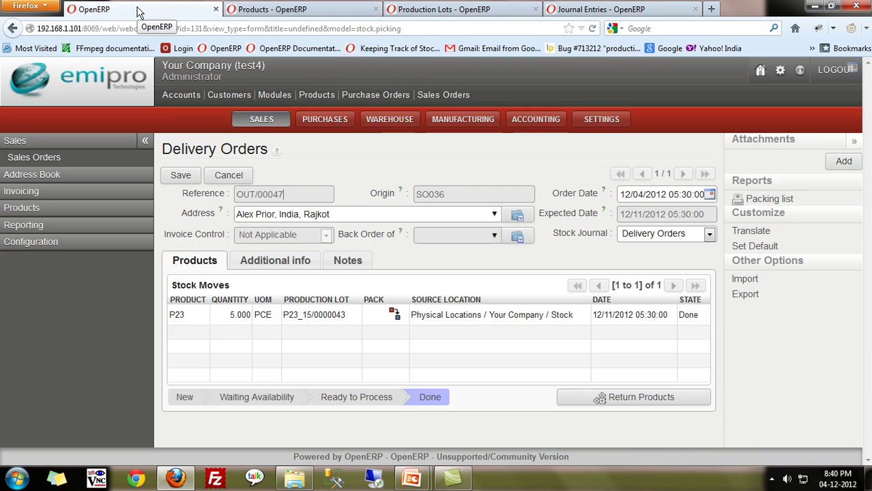
pyautogui.click(356, 97)
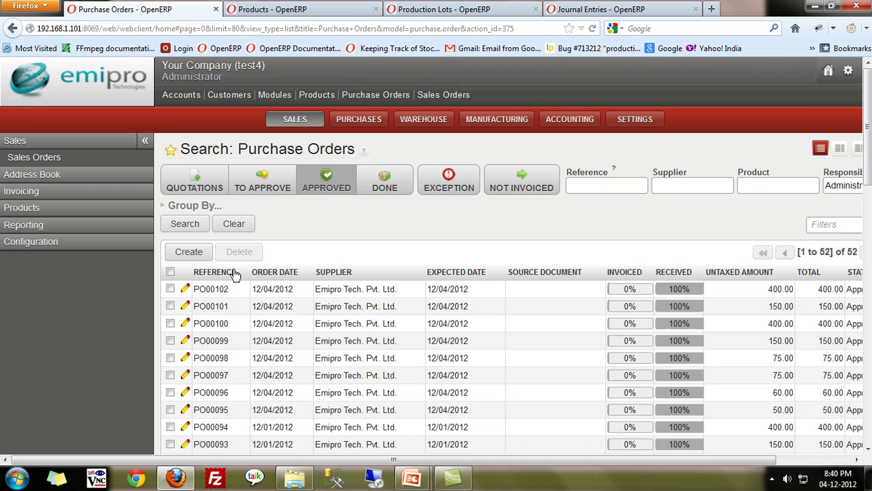
pyautogui.click(185, 253)
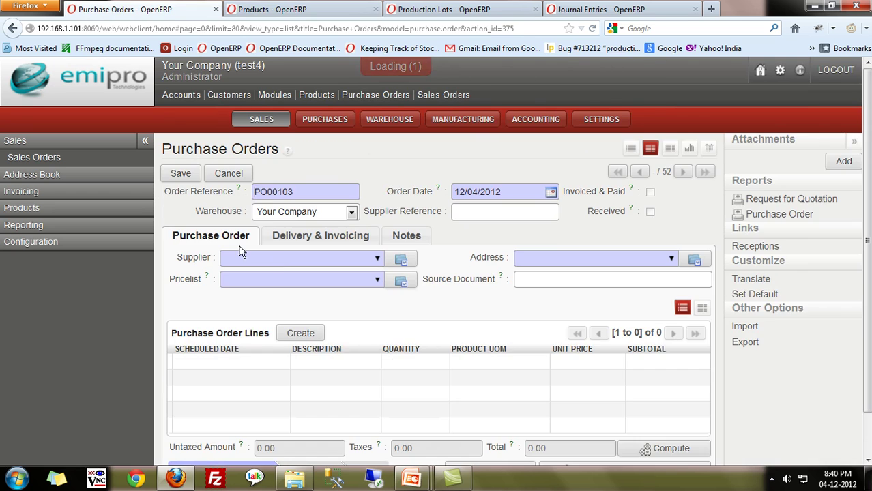
pyautogui.write('emi')
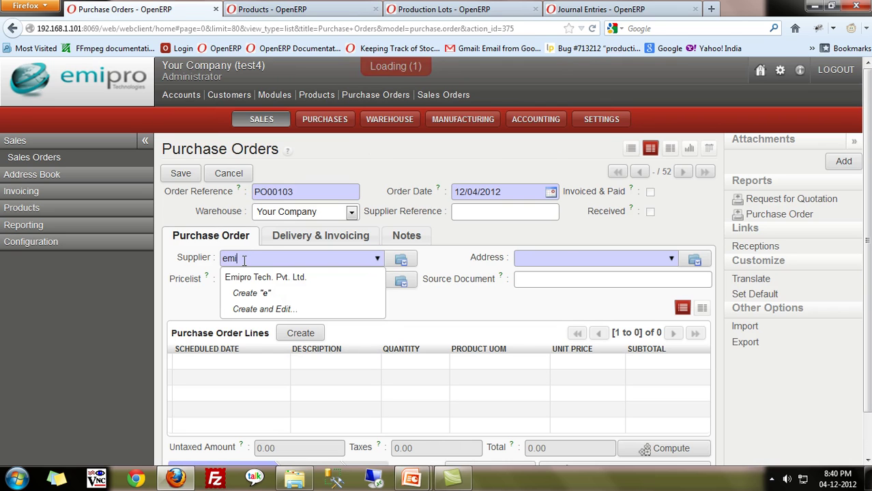
pyautogui.press('Return')
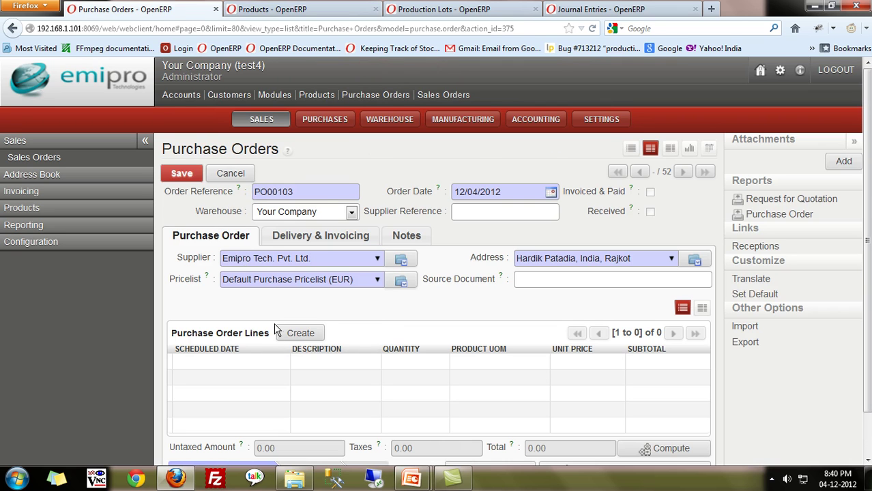
# Start a purchase order line for product P24.
pyautogui.click(300, 333)
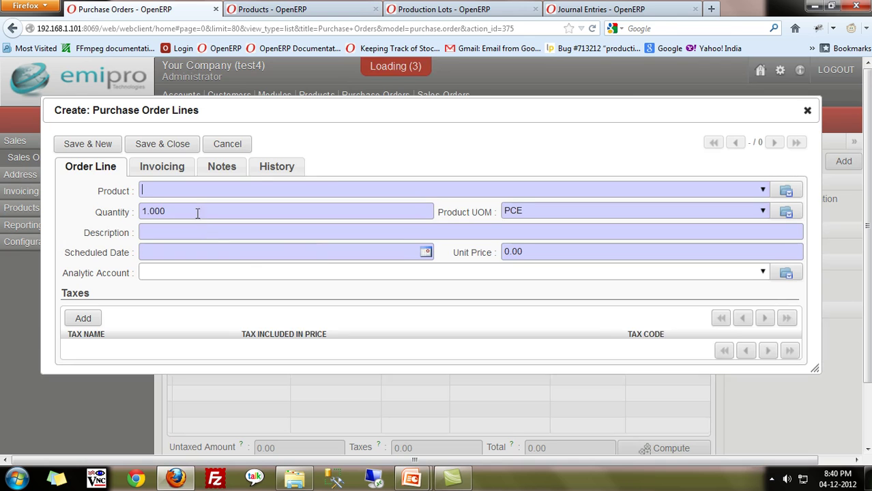
pyautogui.write('P24')
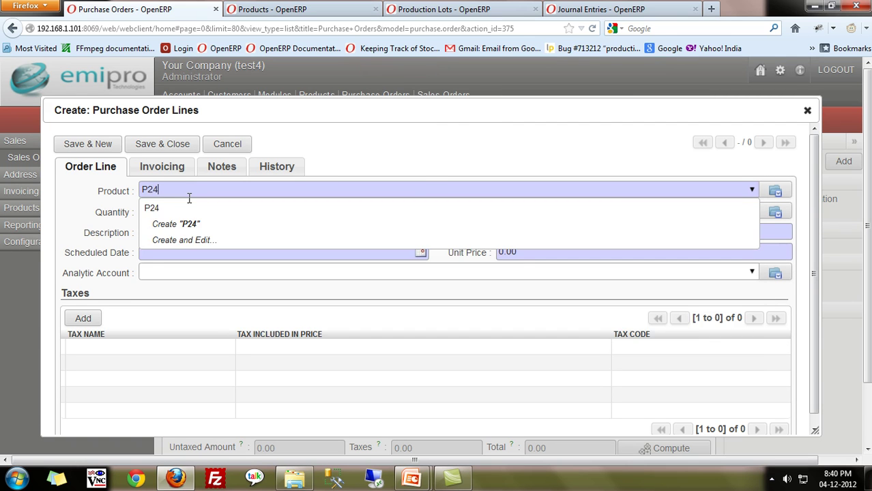
pyautogui.press('Down')
pyautogui.press('Return')
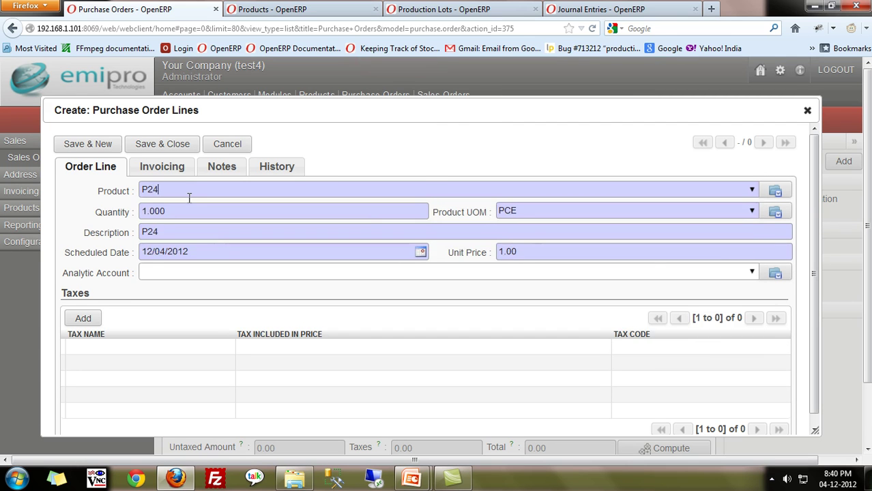
# Switch to the PowerPoint slide show, check the lot quantities and costs on the Purchase Products slide, and return to OpenERP.
pyautogui.hotkey('alt', 'Tab')
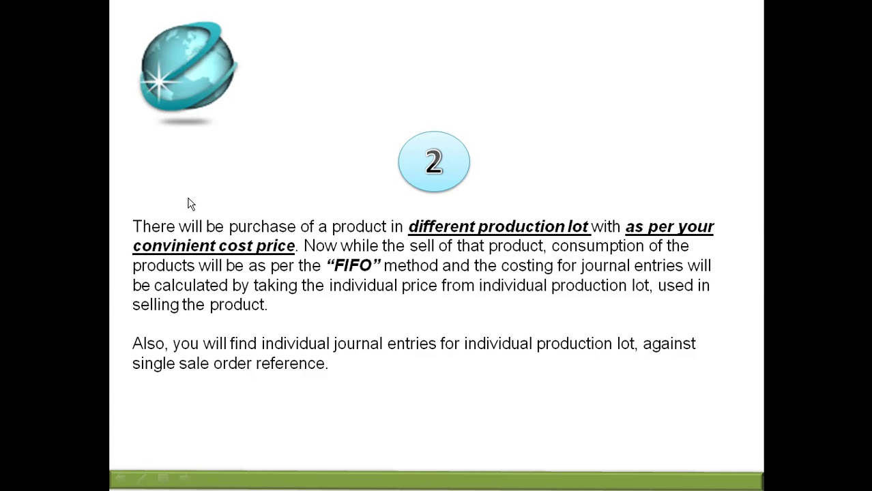
pyautogui.click(188, 198)
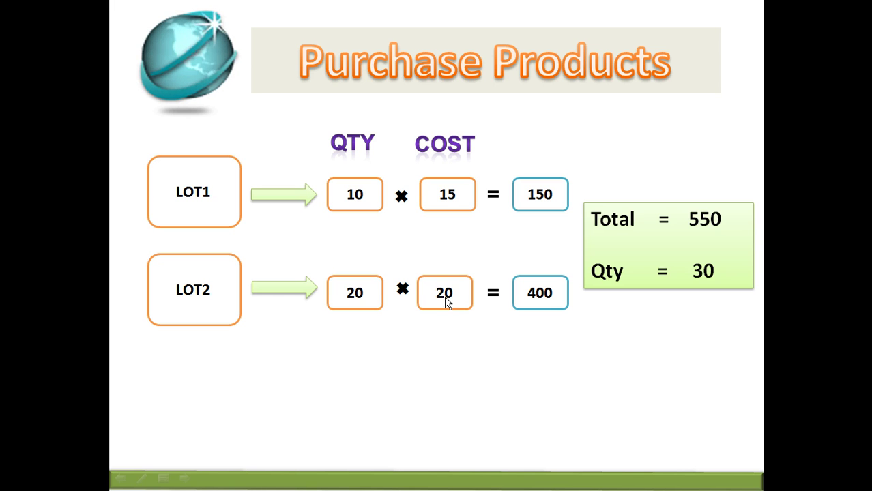
pyautogui.hotkey('alt', 'Tab')
# Set the P24 order line's quantity to 10 and unit price to 15, and save the line.
pyautogui.moveTo(174, 215); pyautogui.dragTo(134, 213)
pyautogui.write('10')
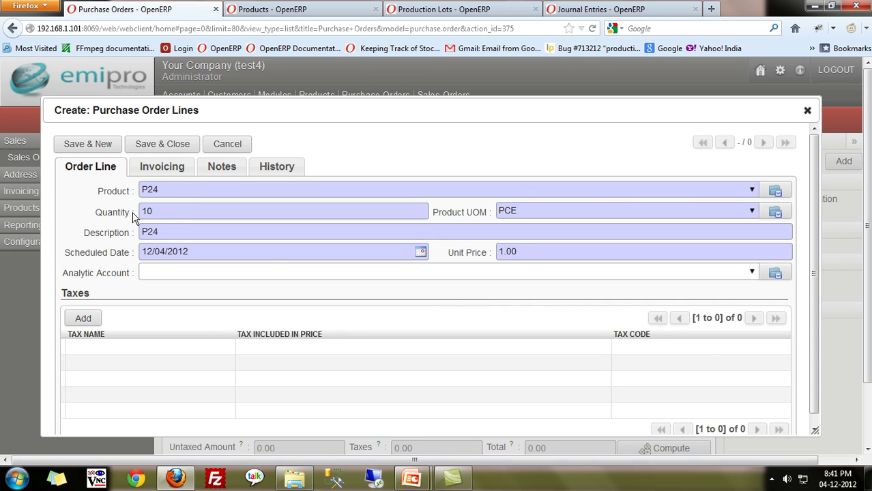
pyautogui.click(529, 255)
pyautogui.write('15')
pyautogui.click(155, 143)
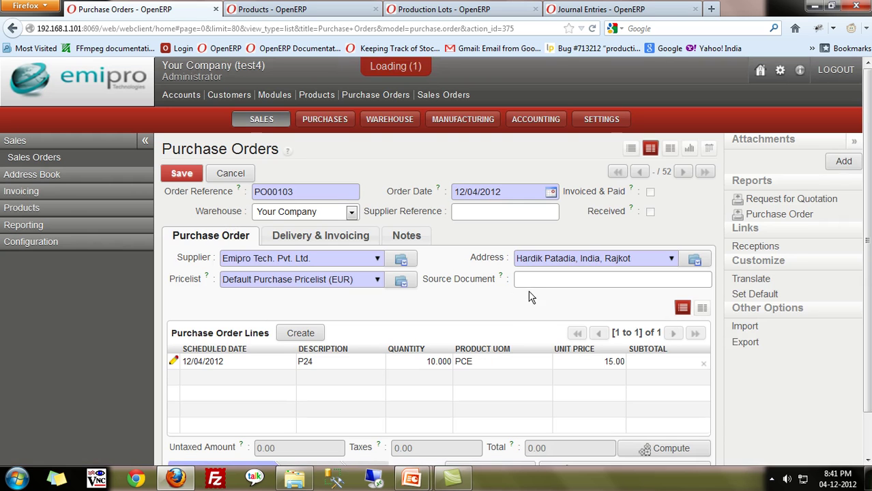
# Convert the quotation to a purchase order and open its reception.
pyautogui.scroll(-1, 531, 310)
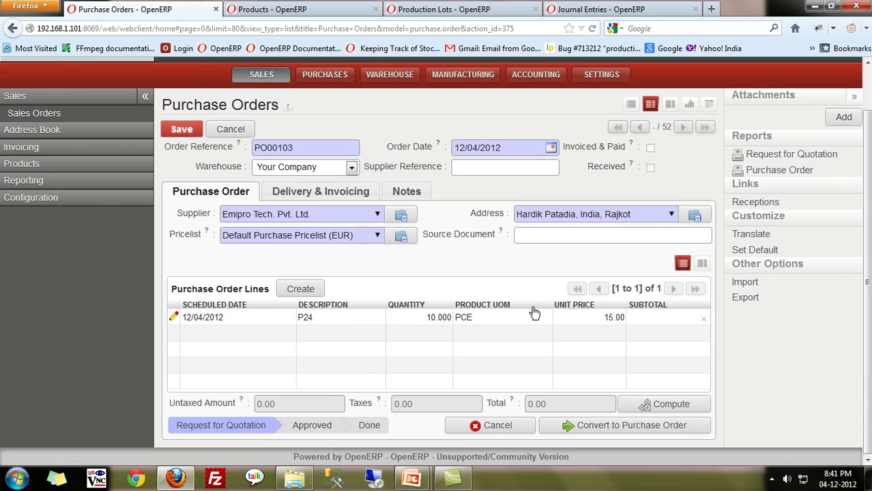
pyautogui.click(568, 426)
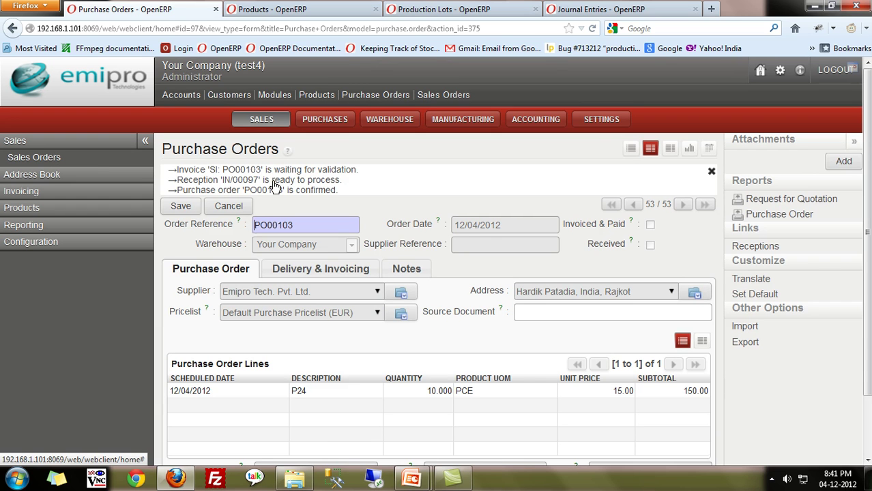
pyautogui.click(273, 182)
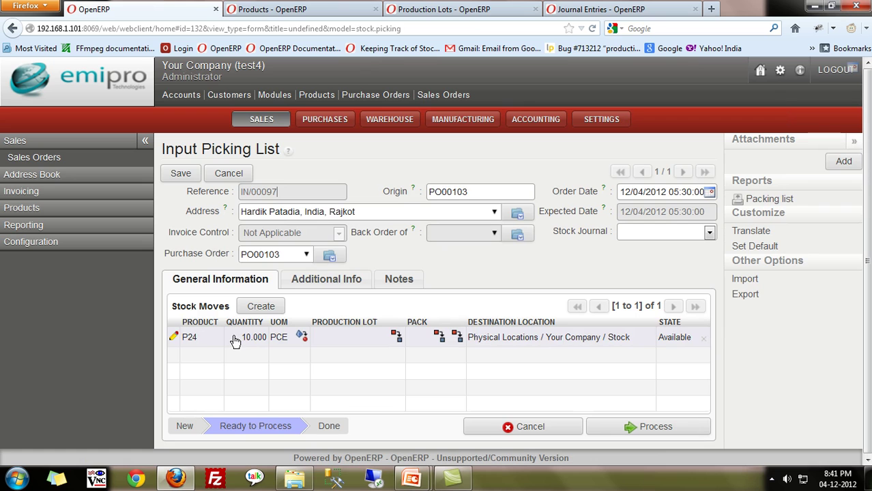
# Create a production lot with prefix P24_15 for the P24 stock move and save the move.
pyautogui.click(339, 341)
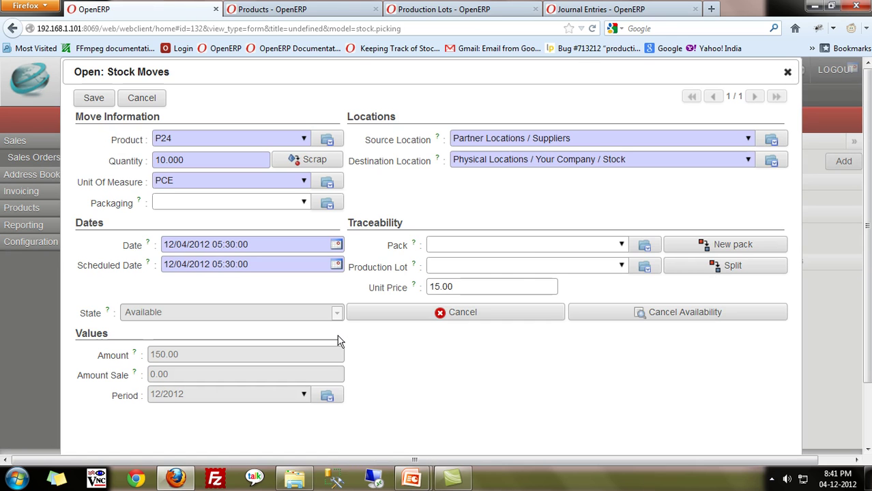
pyautogui.click(645, 267)
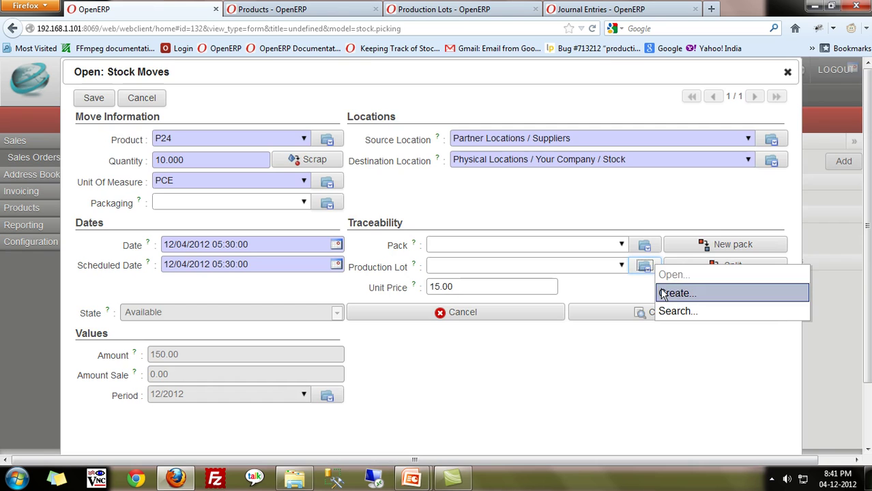
pyautogui.click(675, 293)
pyautogui.click(201, 206)
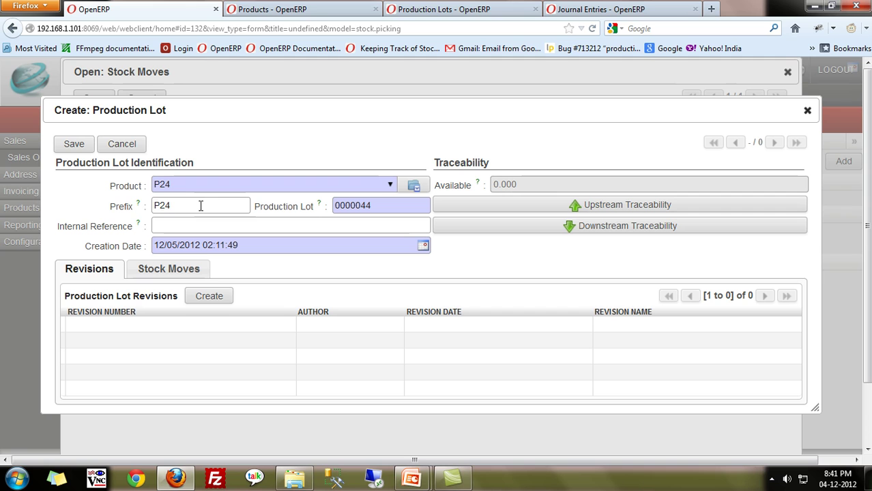
pyautogui.click(84, 147)
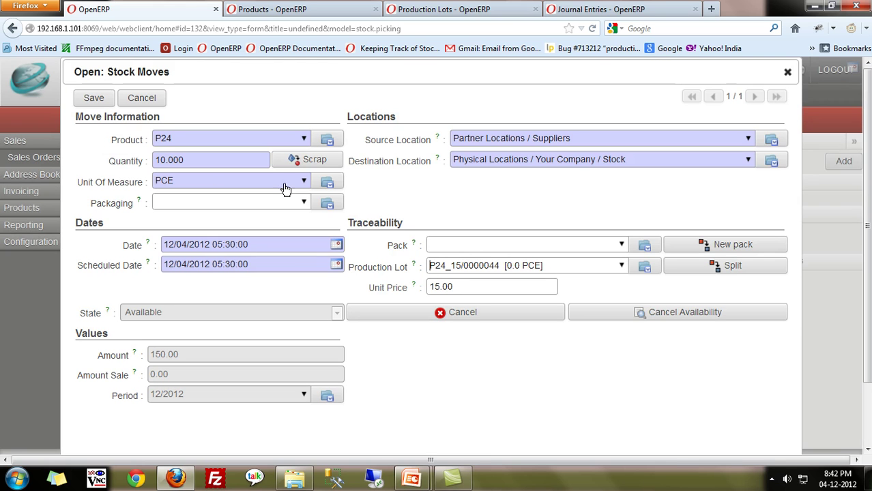
pyautogui.click(92, 100)
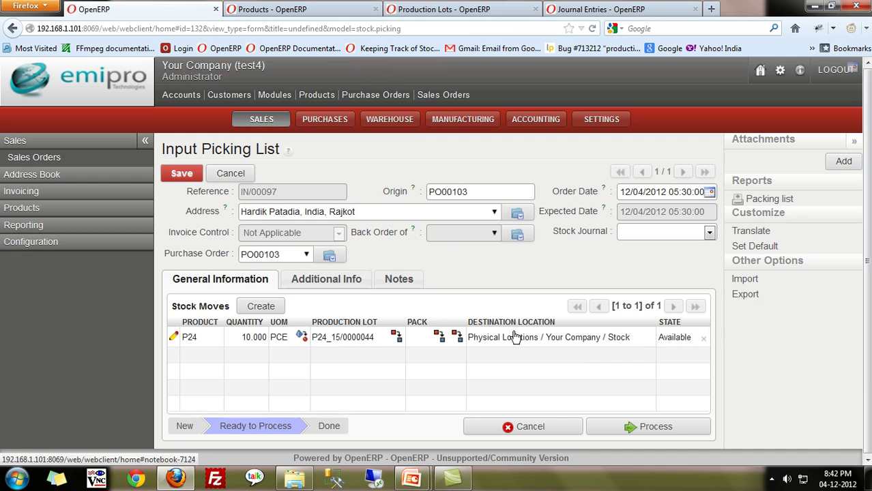
# Process and validate the P24 reception, and check the LOT2 figures on the PowerPoint Purchase Products slide before returning to OpenERP.
pyautogui.click(614, 425)
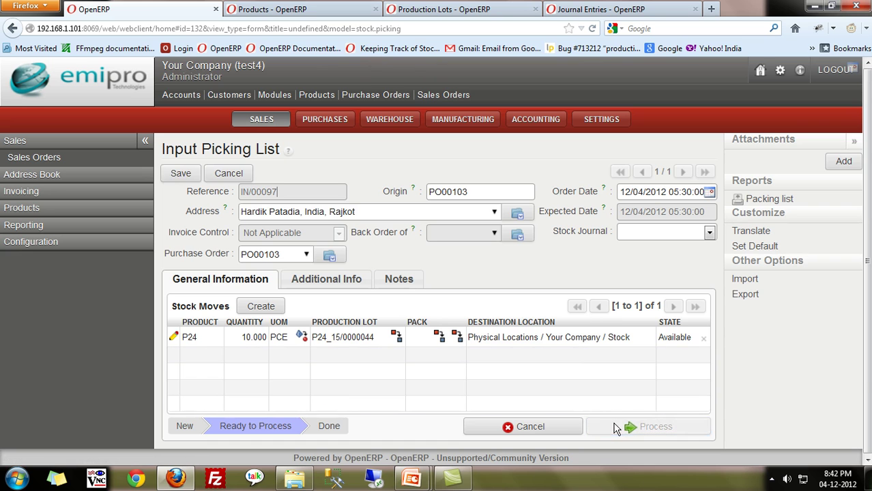
pyautogui.click(632, 341)
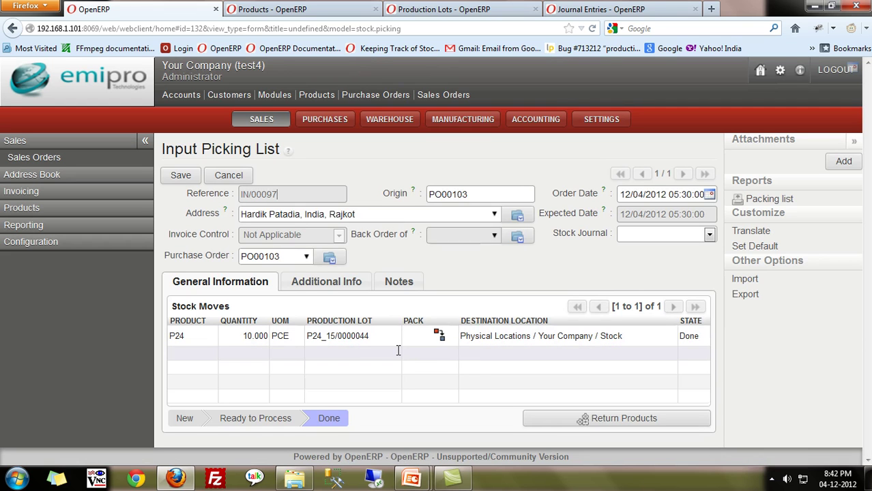
pyautogui.hotkey('alt', 'Tab')
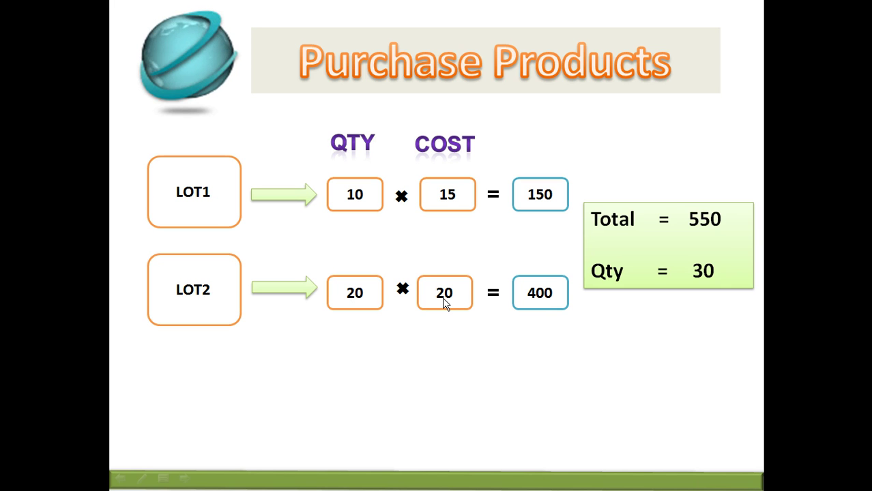
pyautogui.hotkey('alt', 'Tab')
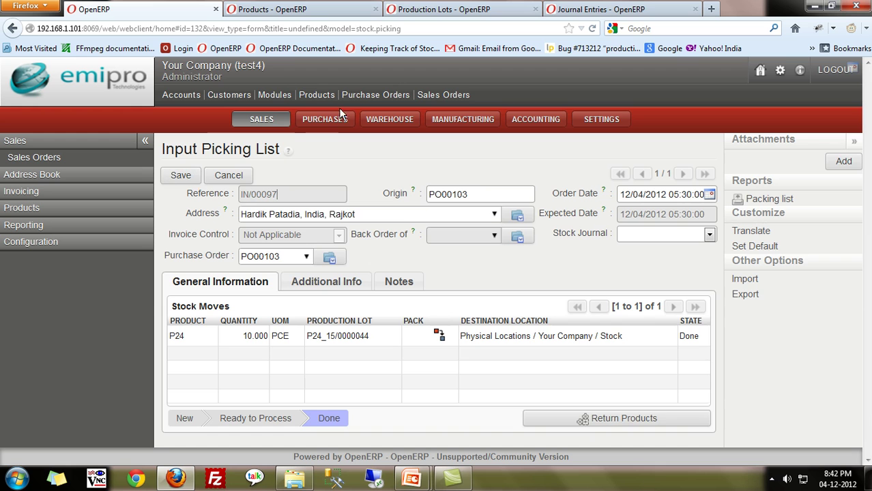
# Create a second purchase order for supplier Emipro Tech. Pvt. Ltd. for the other lot.
pyautogui.click(376, 95)
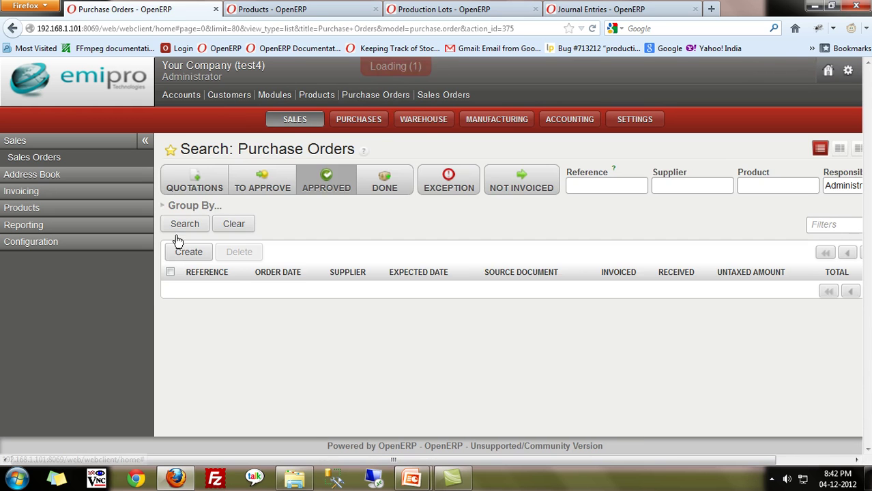
pyautogui.click(187, 253)
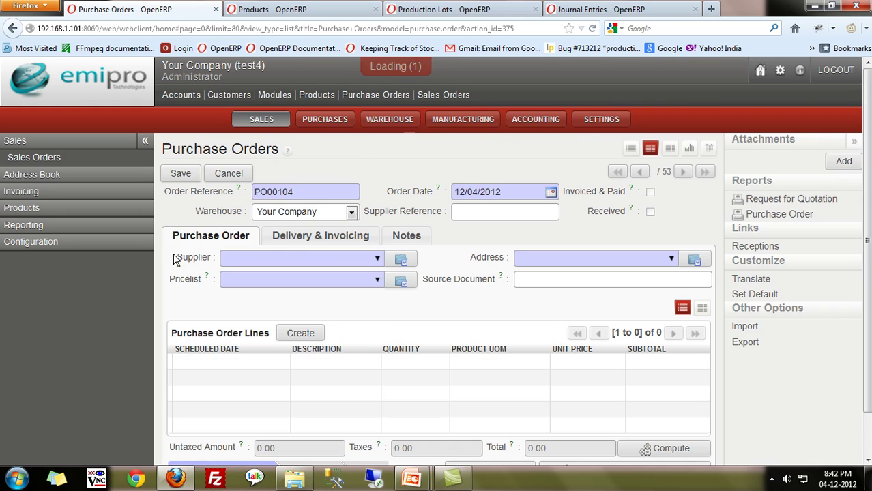
pyautogui.click(298, 257)
pyautogui.write('emi')
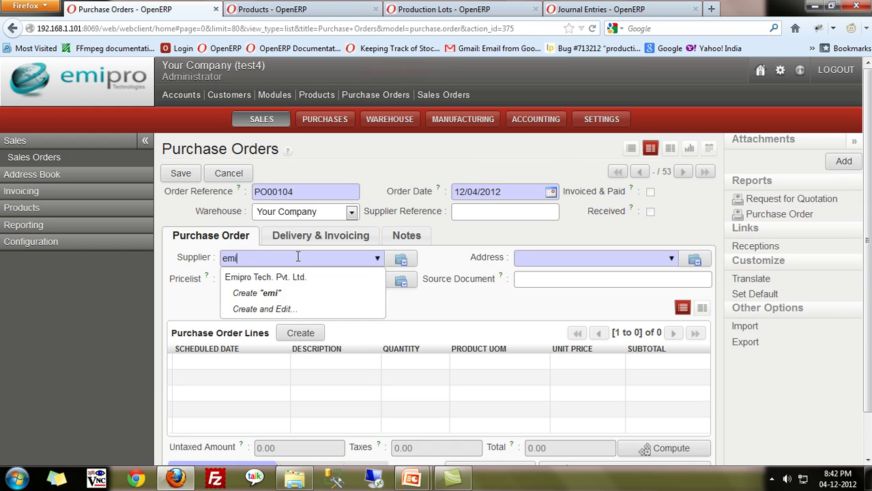
pyautogui.press('Down')
pyautogui.press('Return')
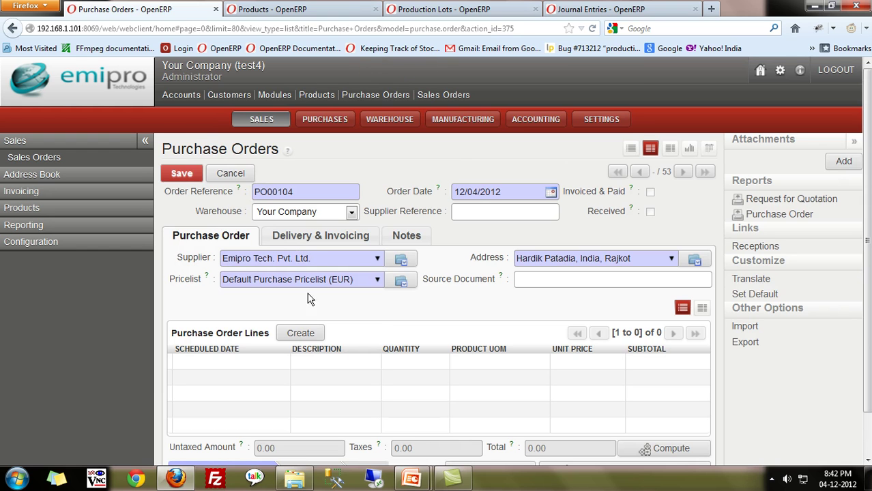
# Add a purchase order line for P24 with quantity 20 and unit price 20, and save it.
pyautogui.click(300, 333)
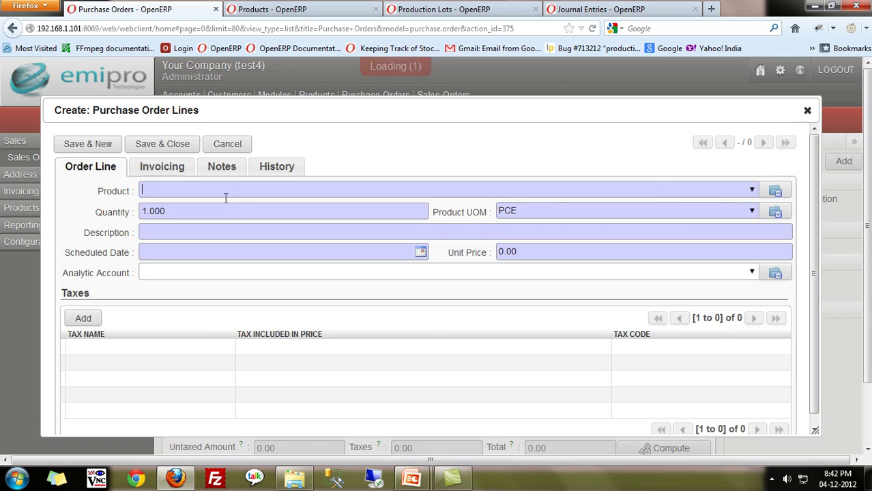
pyautogui.write('24')
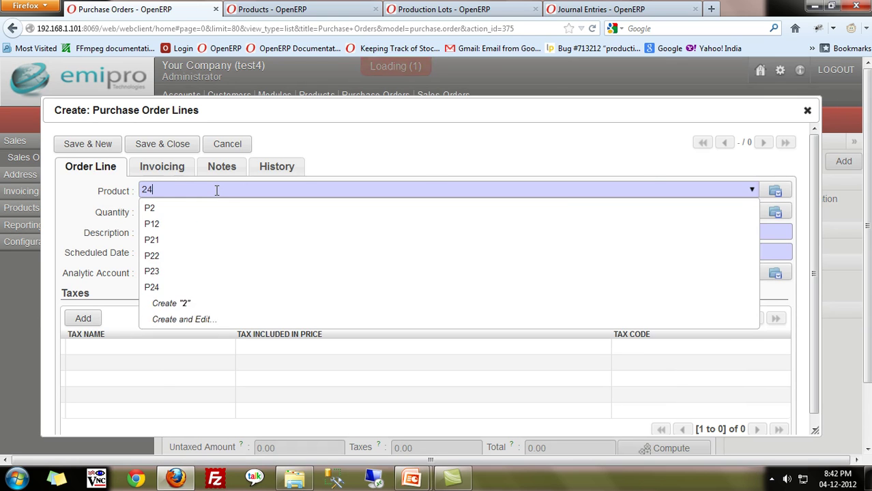
pyautogui.press('Return')
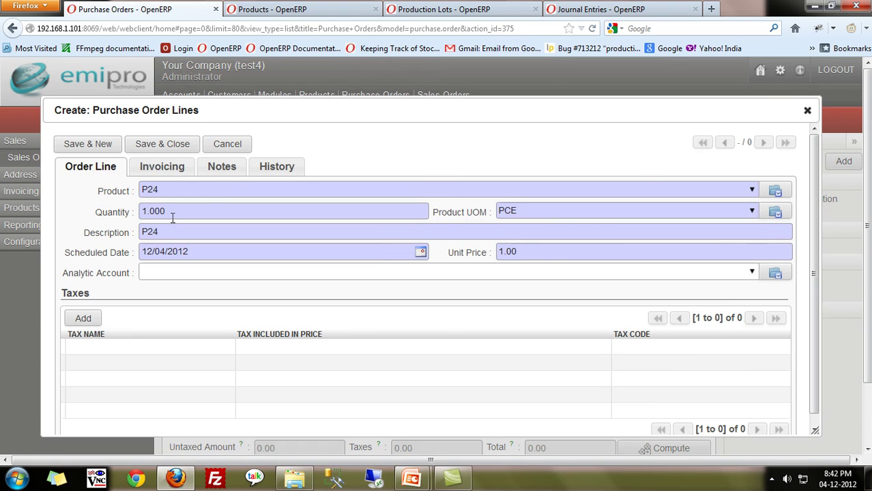
pyautogui.moveTo(174, 214); pyautogui.dragTo(137, 214)
pyautogui.write('20')
pyautogui.moveTo(528, 252); pyautogui.dragTo(490, 253)
pyautogui.write('2')
pyautogui.click(155, 145)
# Convert the P24 quotation for 20 pieces to a purchase order and open its reception.
pyautogui.scroll(-1, 557, 396)
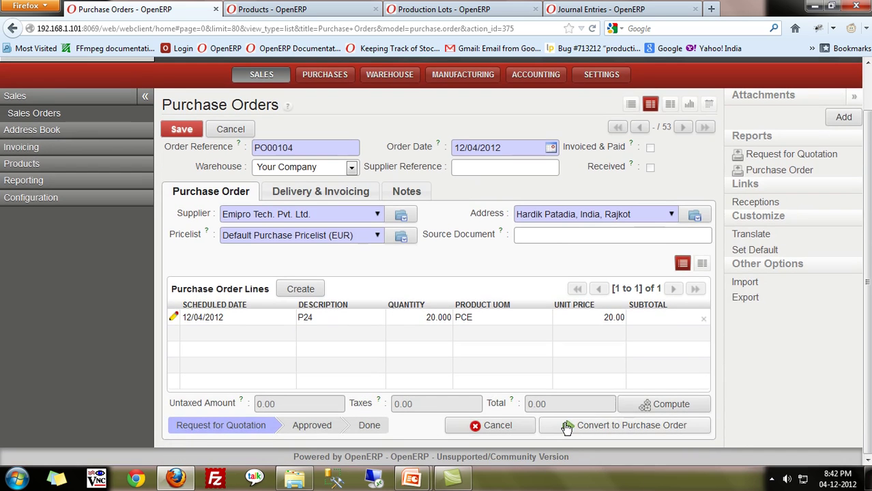
pyautogui.click(563, 424)
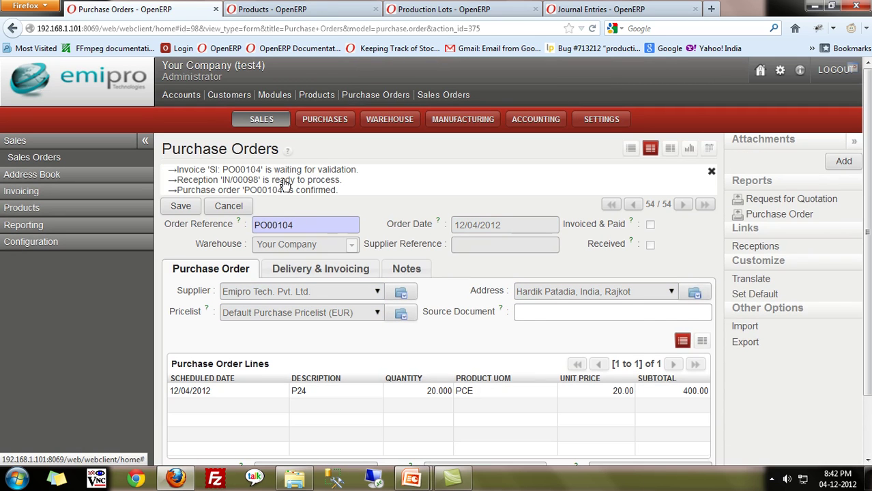
pyautogui.click(285, 180)
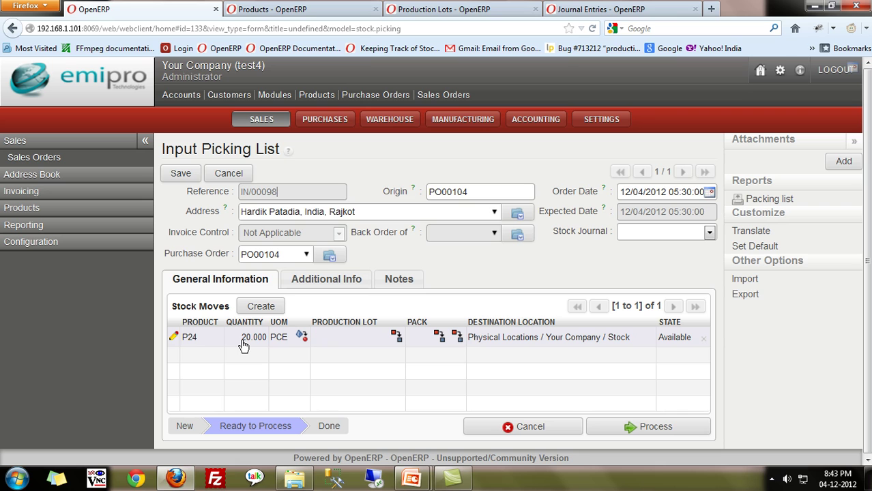
# Create a production lot with prefix P24_20 for the P24 stock move and save the move.
pyautogui.click(372, 346)
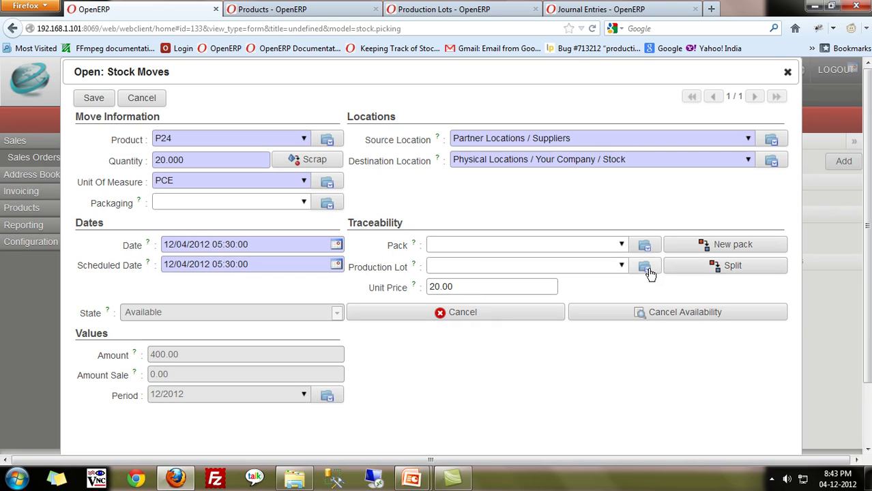
pyautogui.click(649, 271)
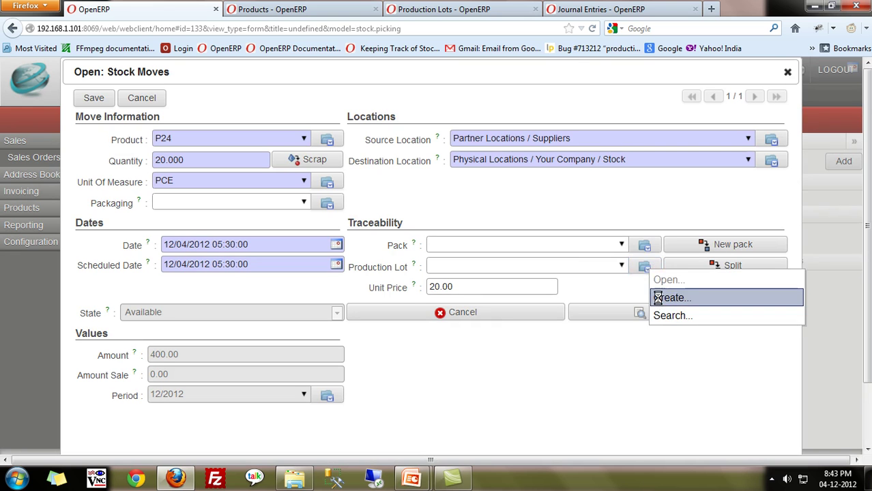
pyautogui.click(672, 296)
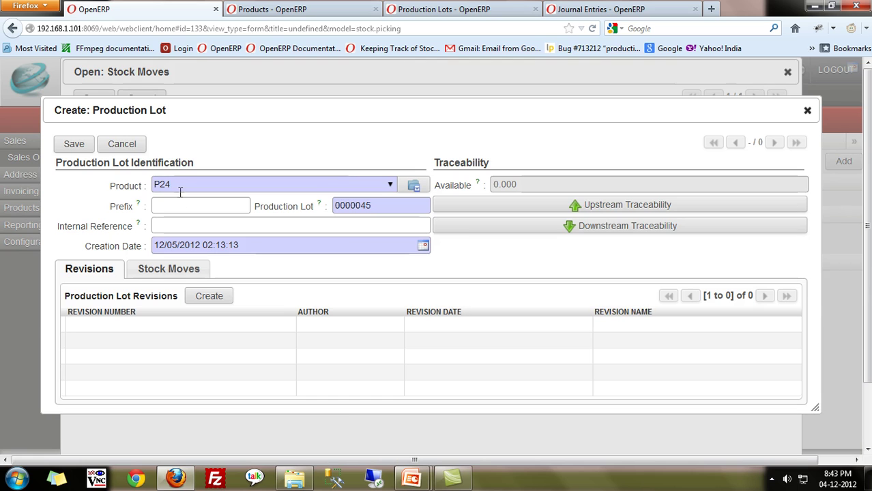
pyautogui.write('P24_20')
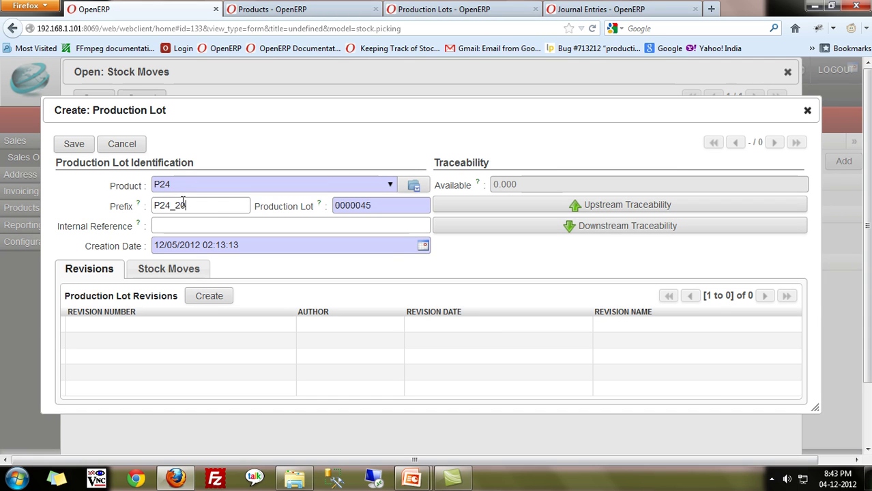
pyautogui.click(90, 146)
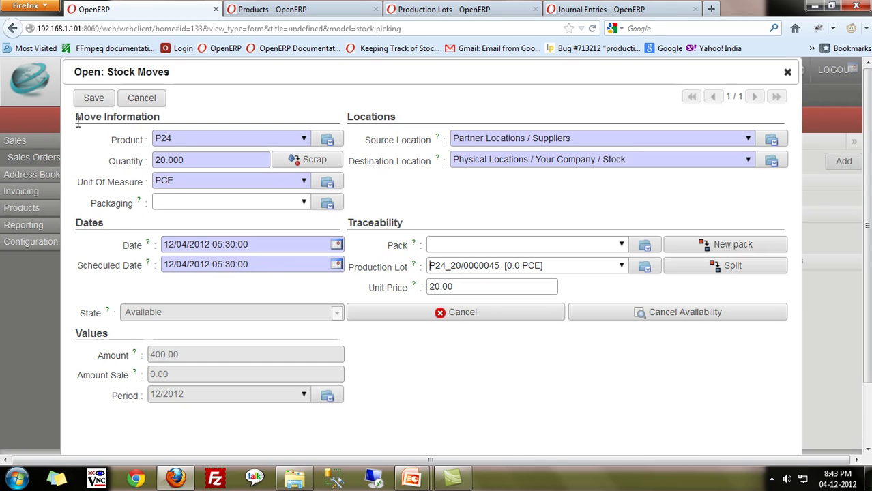
pyautogui.click(96, 101)
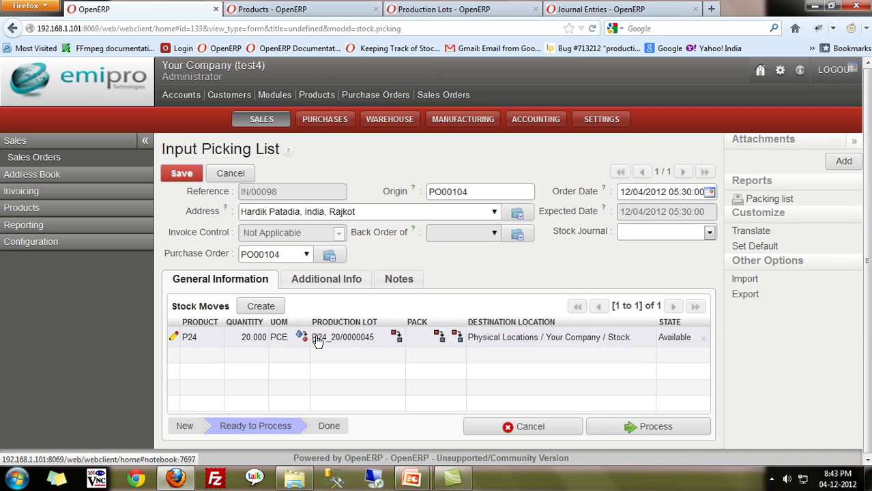
# Process and validate the P24 reception, and open the journal entry for reception IN/00097 from the refreshed journal entries.
pyautogui.click(651, 430)
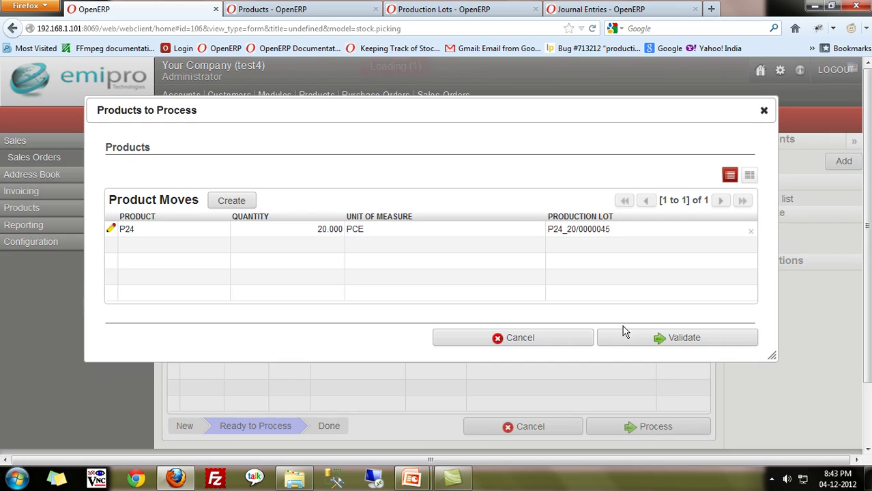
pyautogui.click(675, 340)
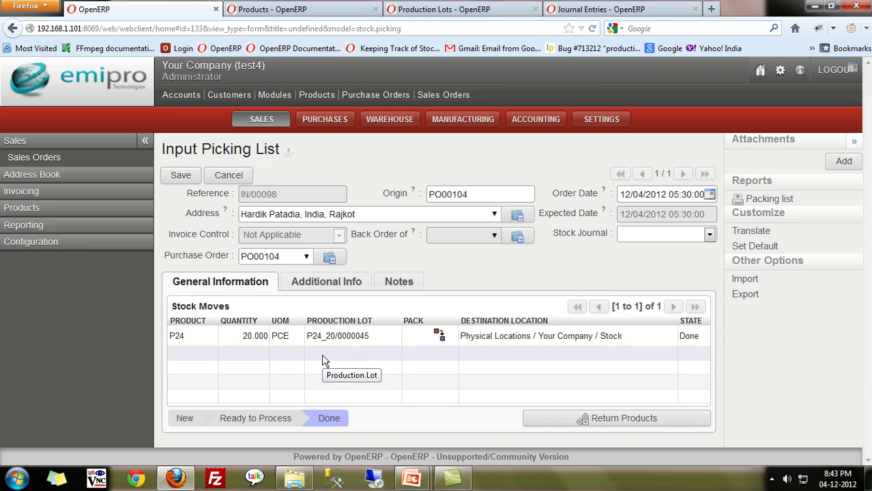
pyautogui.click(601, 9)
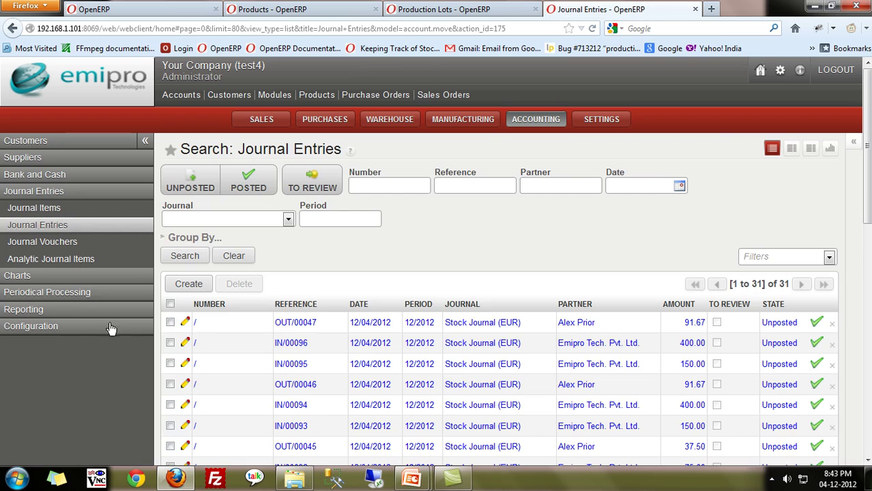
pyautogui.click(45, 227)
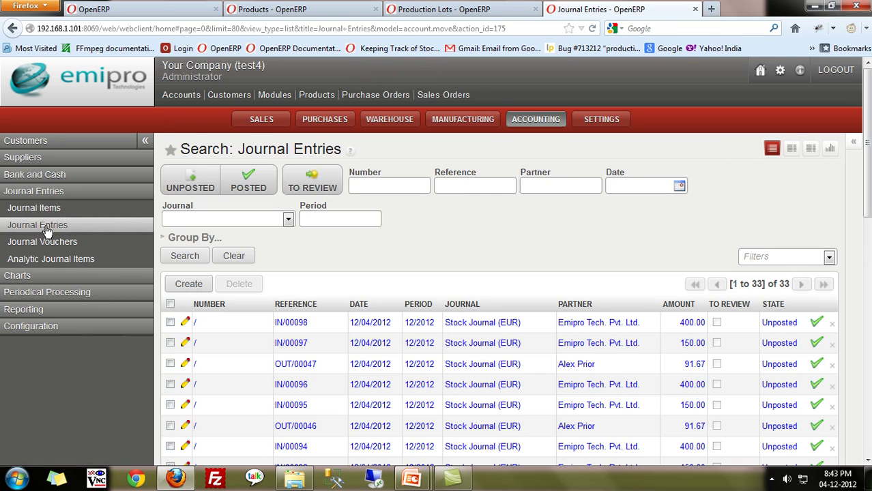
pyautogui.click(616, 344)
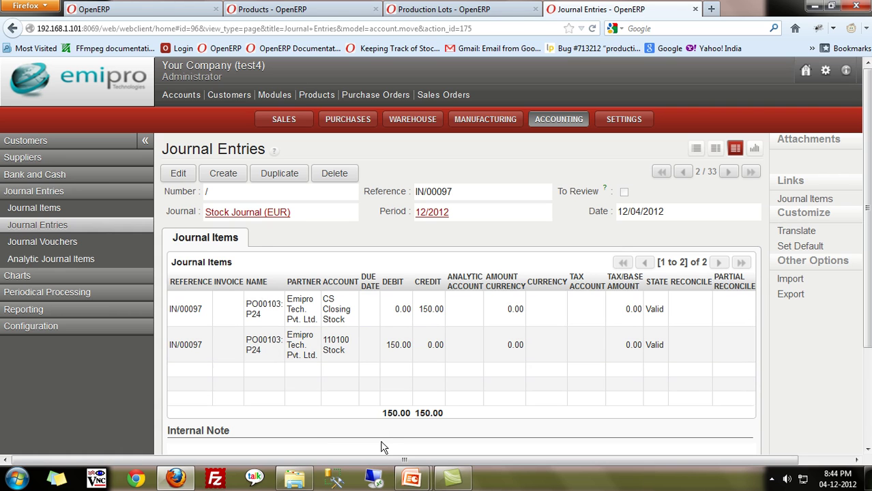
# Switch to PowerPoint to review the Purchase Products and Sell Products slides, and return to OpenERP in Firefox.
pyautogui.hotkey('alt', 'Tab')
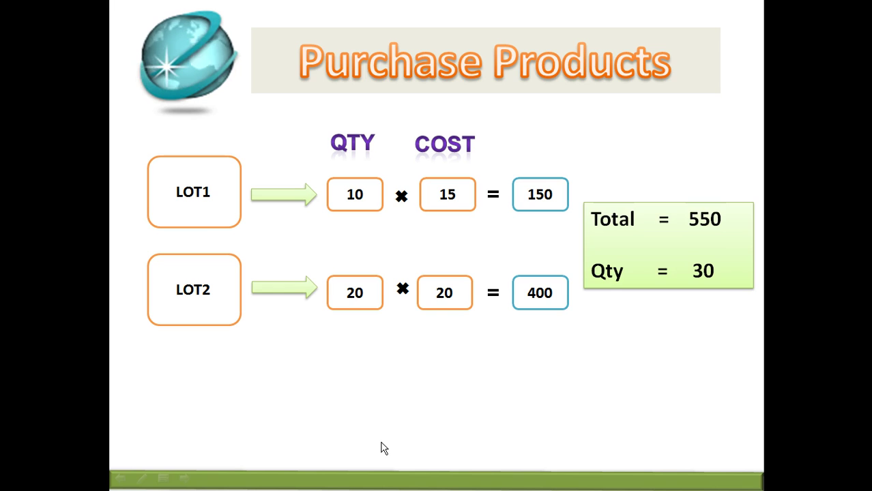
pyautogui.click(384, 447)
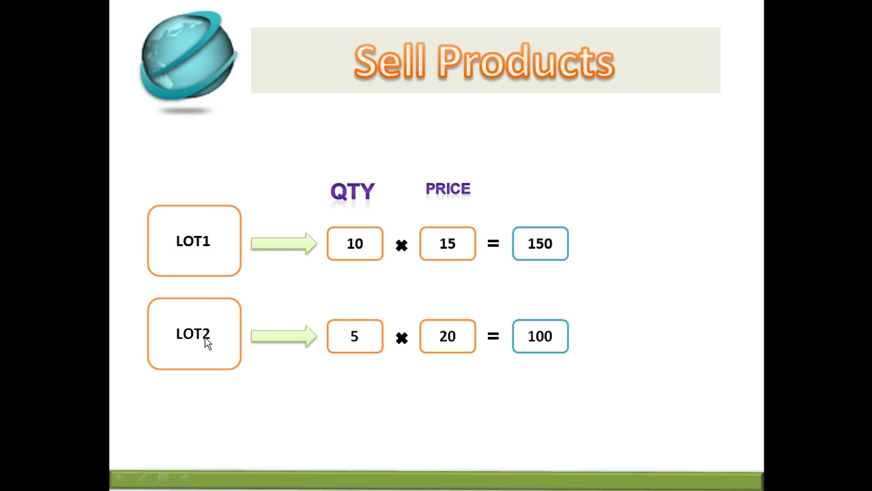
pyautogui.hotkey('alt', 'Tab')
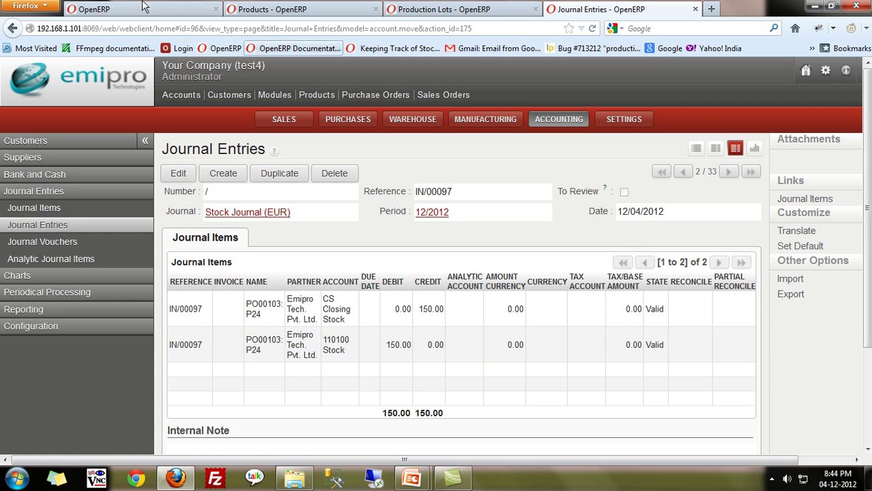
# Create a new sales quotation and enter the customer's name.
pyautogui.click(115, 11)
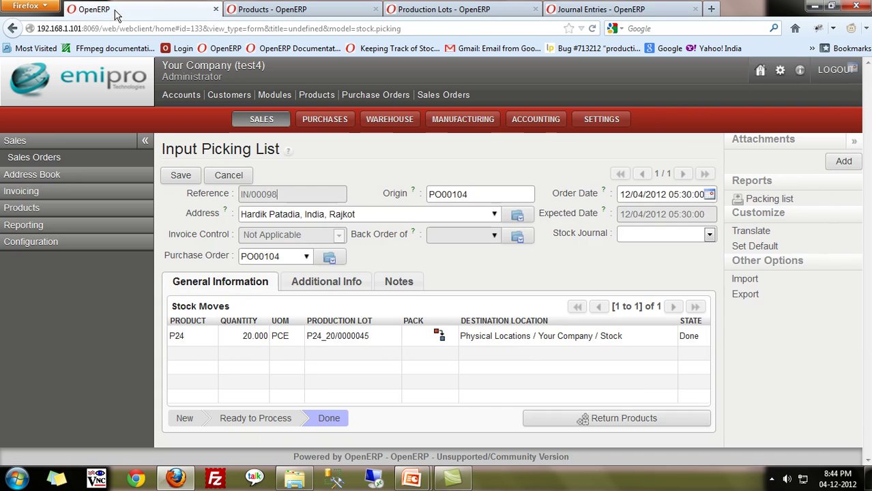
pyautogui.click(243, 124)
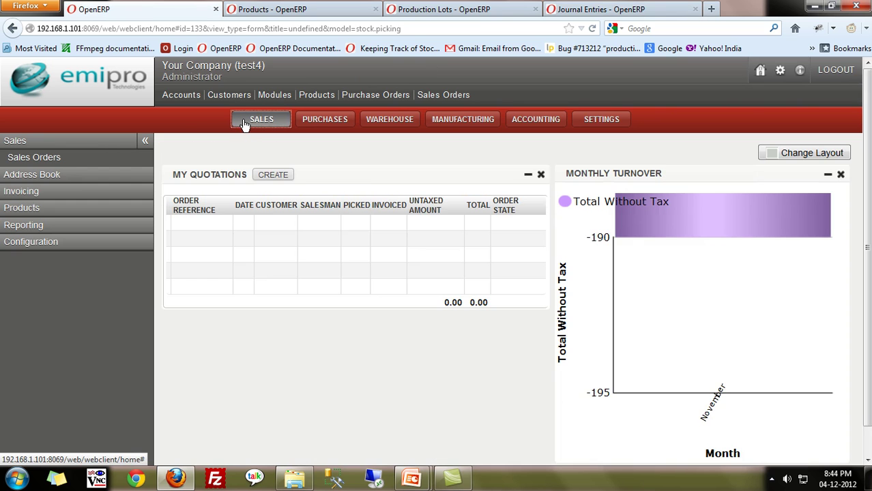
pyautogui.click(273, 175)
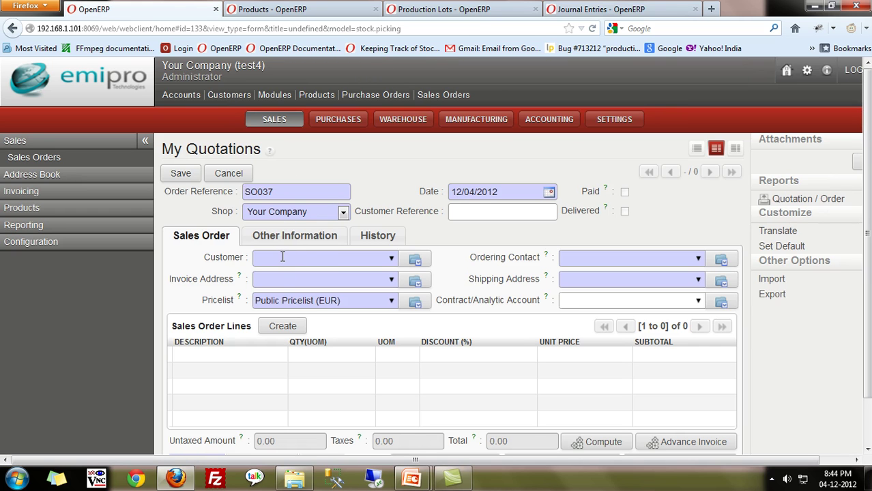
pyautogui.click(283, 257)
pyautogui.write('ale')
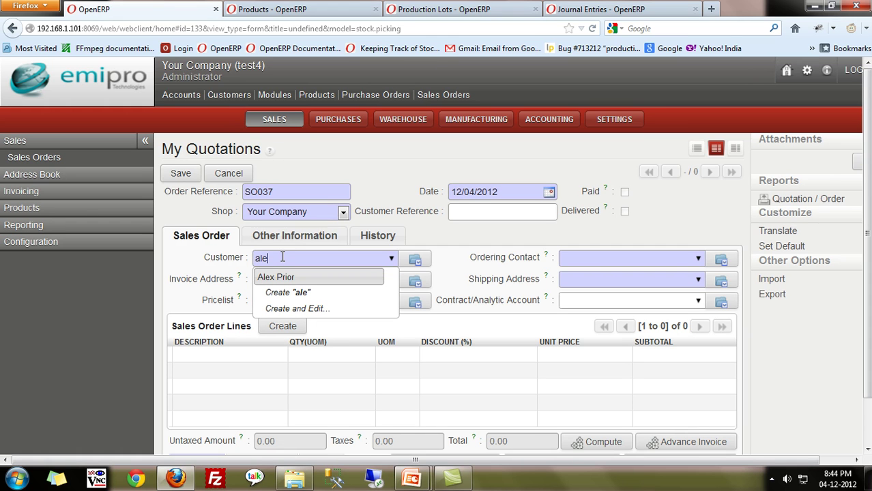
pyautogui.press('Down')
pyautogui.press('Up')
pyautogui.press('Return')
# Add a sales order line for P24 with quantity 15, checking the lot quantities on the PowerPoint Sell Products slide, and save the line.
pyautogui.click(295, 326)
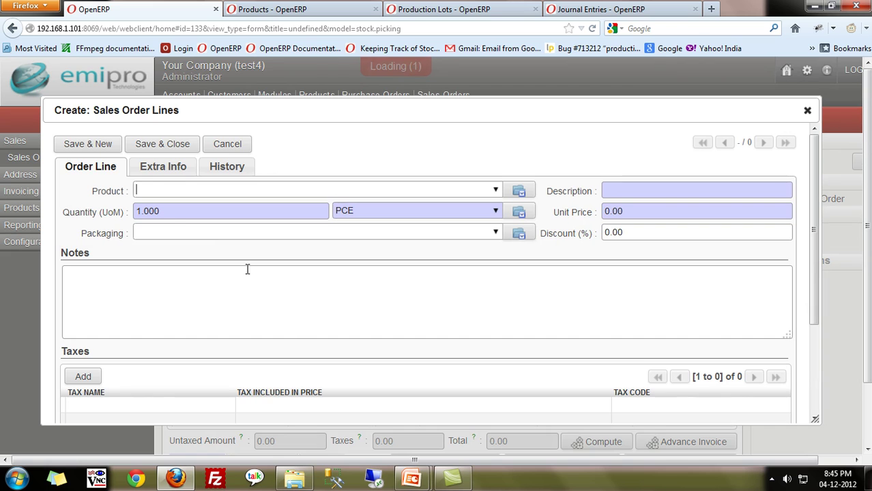
pyautogui.write('P24')
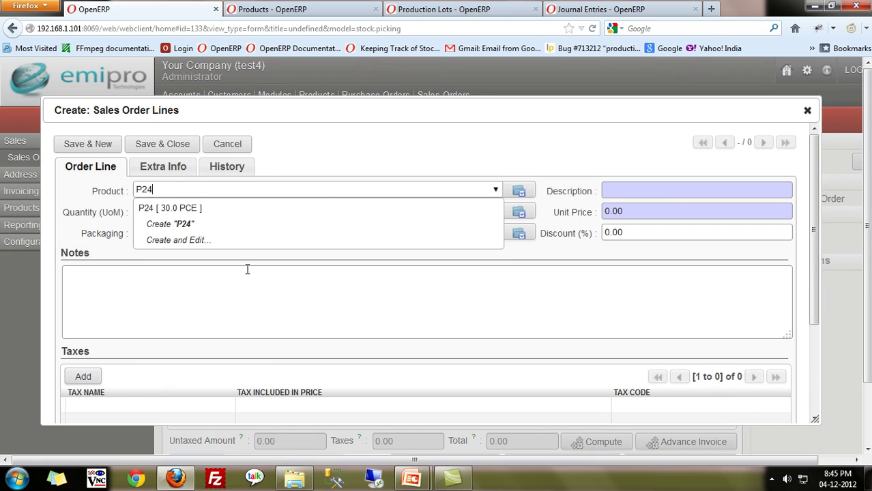
pyautogui.press('Return')
pyautogui.moveTo(195, 212); pyautogui.dragTo(133, 212)
pyautogui.write('10')
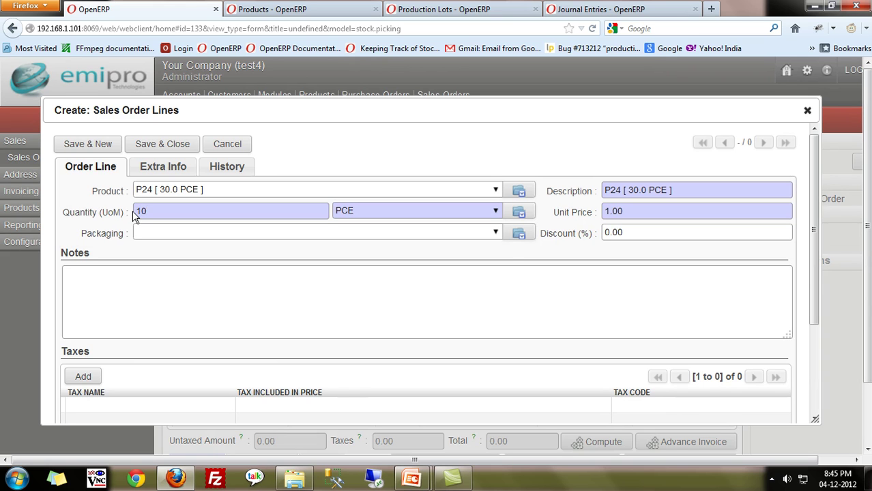
pyautogui.hotkey('alt', 'Tab')
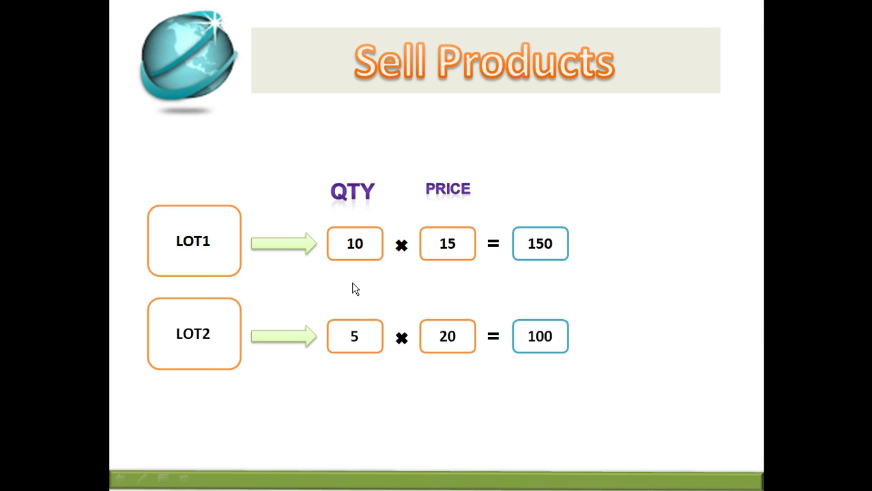
pyautogui.hotkey('alt', 'Tab')
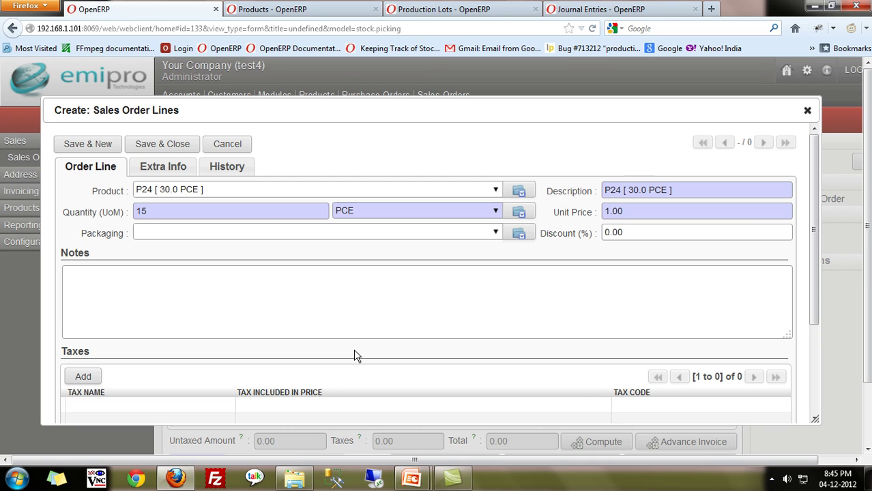
pyautogui.click(172, 144)
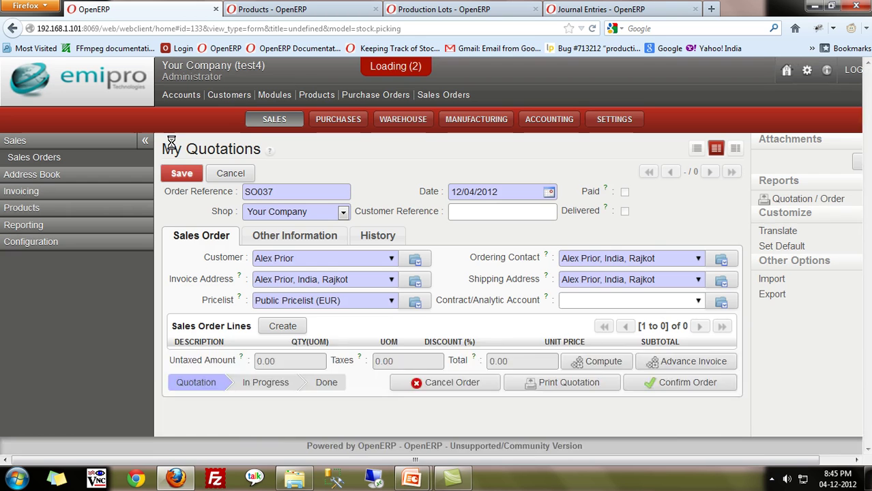
# Confirm the sales order for P24 and open its delivery order.
pyautogui.scroll(-2, 535, 331)
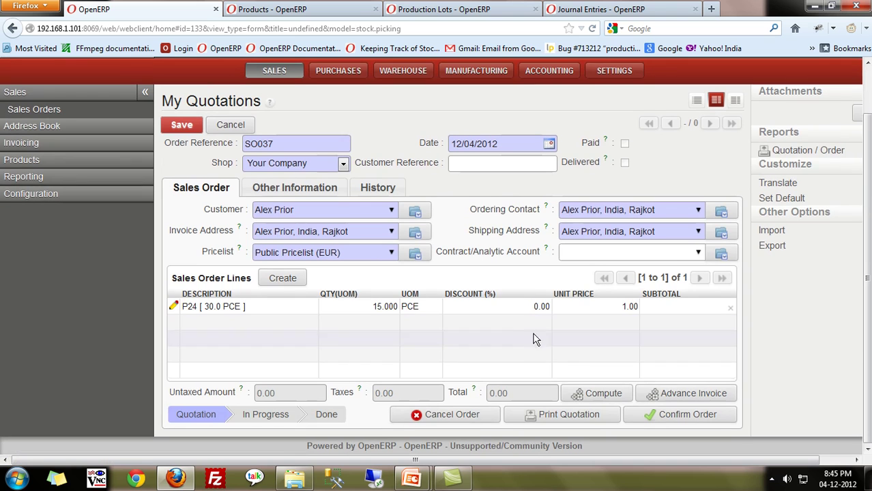
pyautogui.click(686, 415)
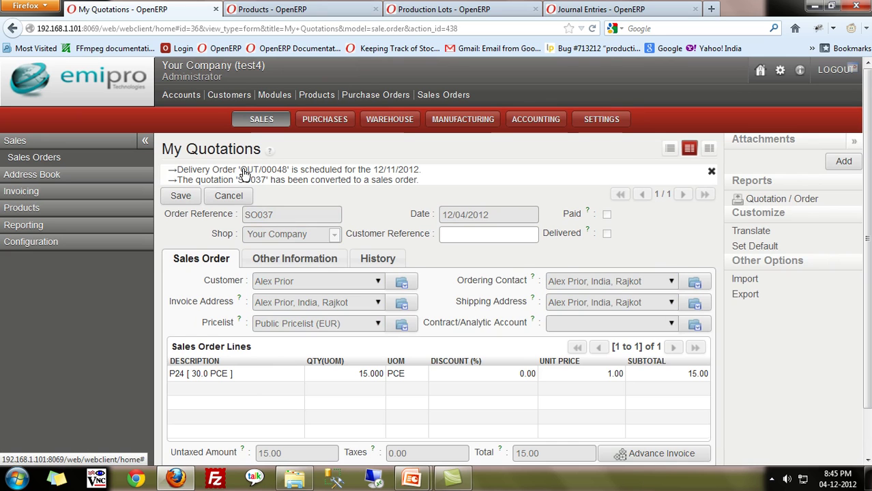
pyautogui.click(246, 170)
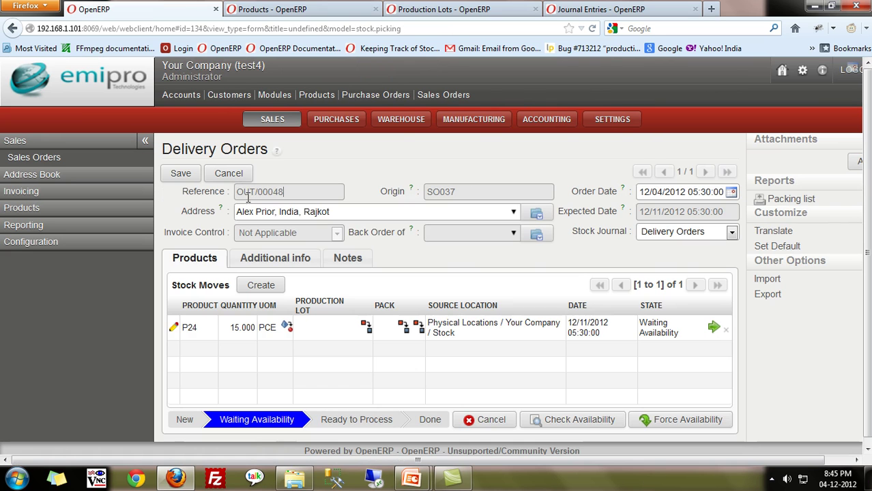
# Refresh the production lots list and check the available quantities of lots P24_15 and P24_20.
pyautogui.click(430, 10)
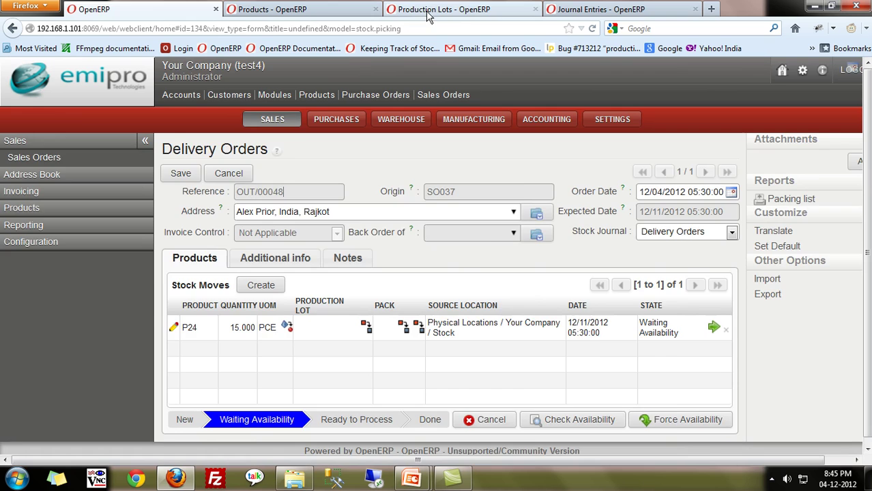
pyautogui.scroll(-5, 354, 270)
pyautogui.scroll(5, 347, 273)
pyautogui.click(189, 186)
pyautogui.scroll(-8, 332, 279)
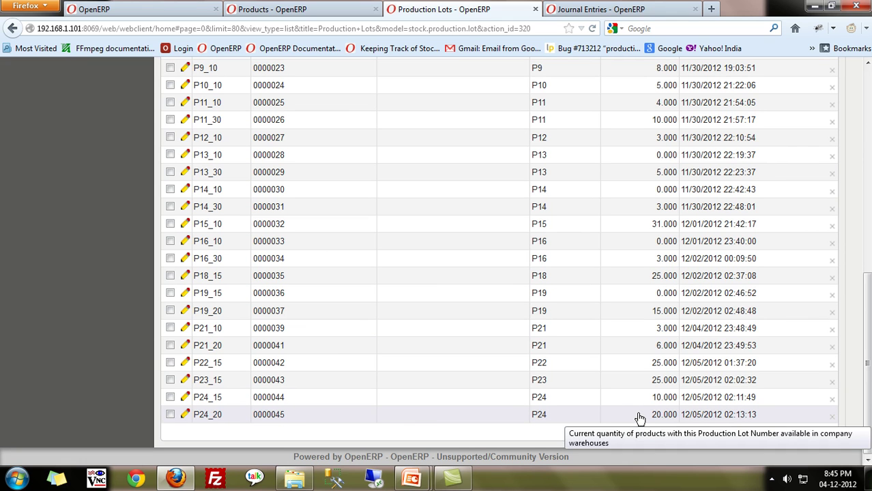
# Check availability on the P24 delivery order after comparing it with the production lots, then process and validate the delivery.
pyautogui.click(158, 10)
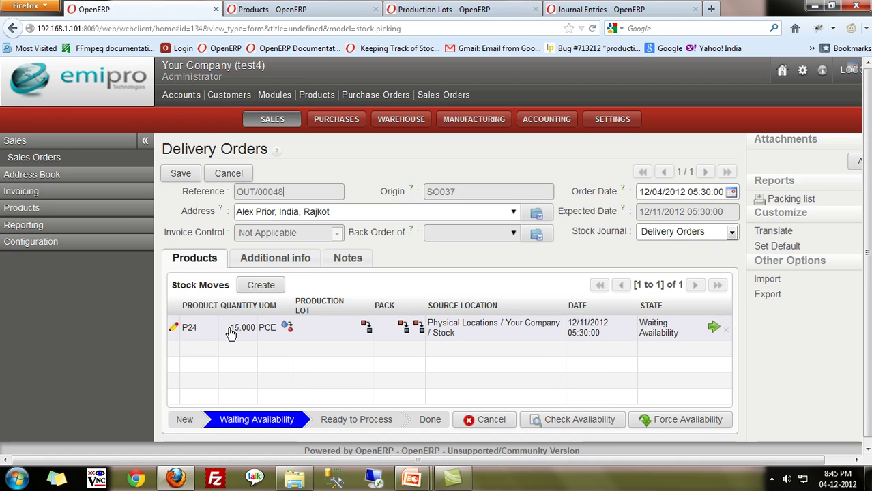
pyautogui.click(485, 12)
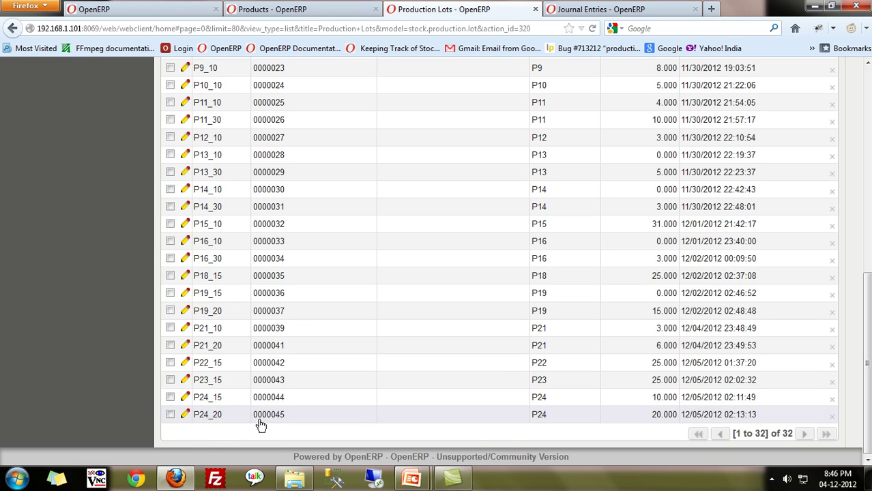
pyautogui.click(130, 10)
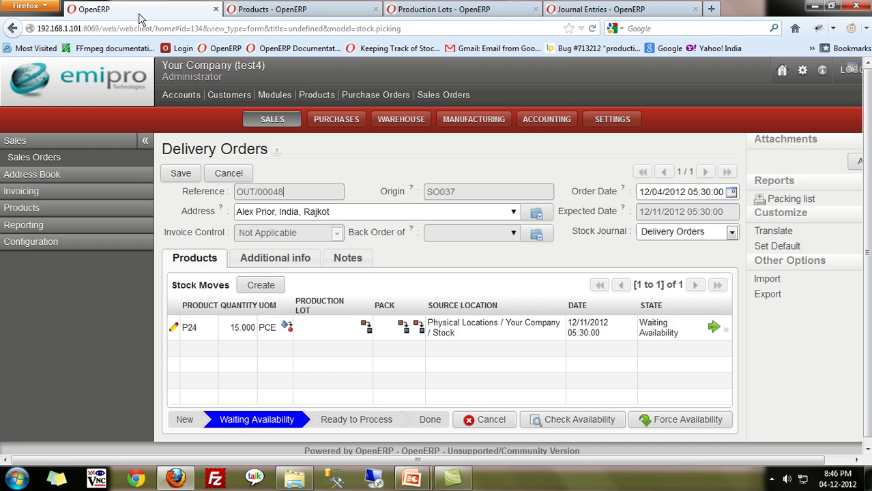
pyautogui.click(554, 421)
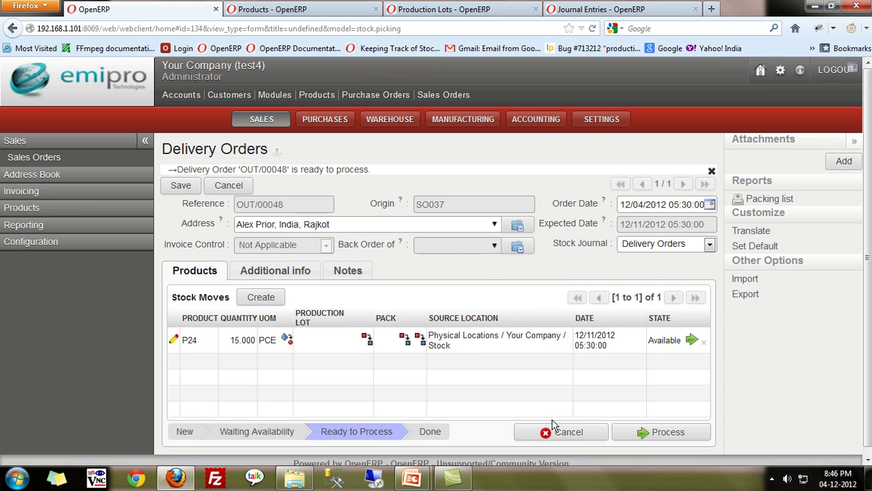
pyautogui.click(656, 434)
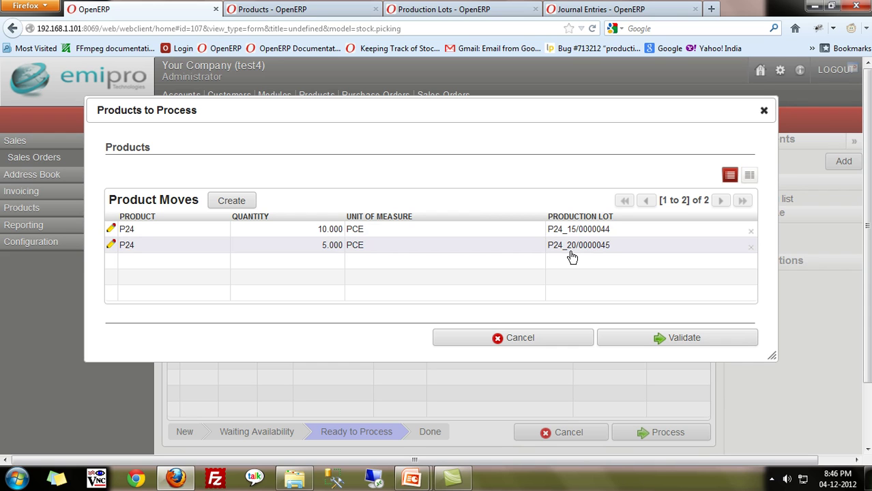
pyautogui.click(668, 347)
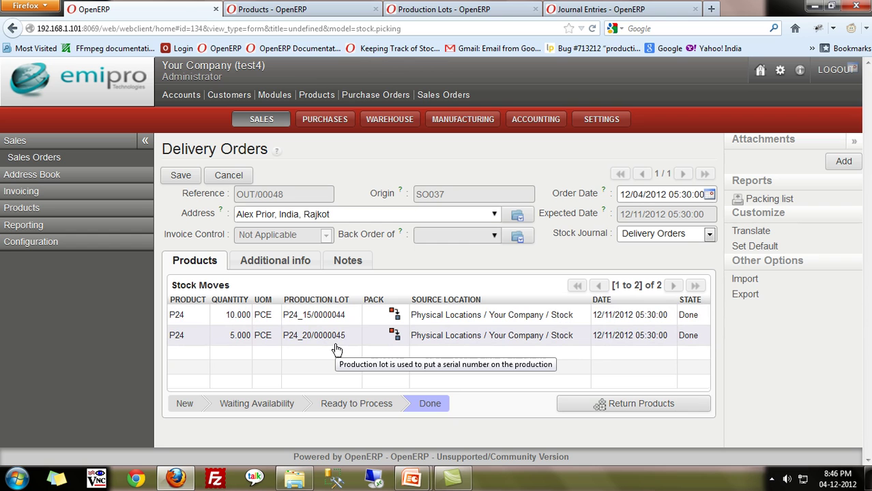
# Dismiss the Windows color scheme prompt and reload the list of journal entries.
pyautogui.click(612, 13)
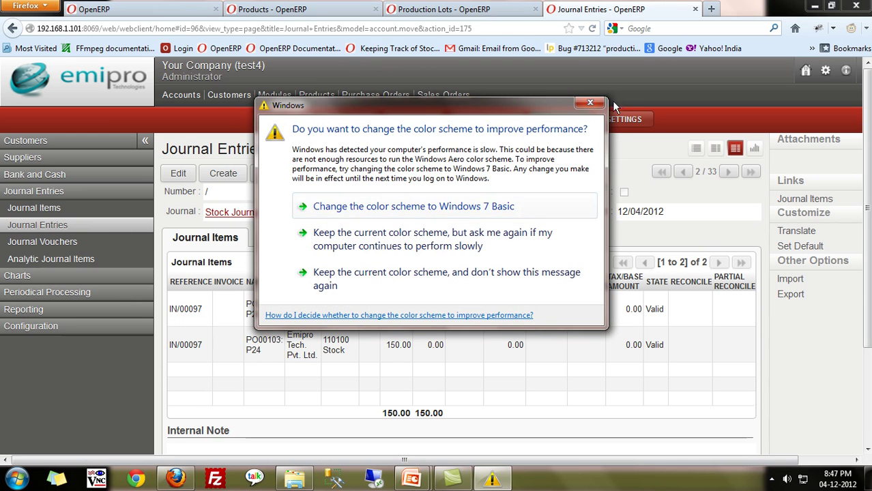
pyautogui.click(598, 104)
pyautogui.click(76, 228)
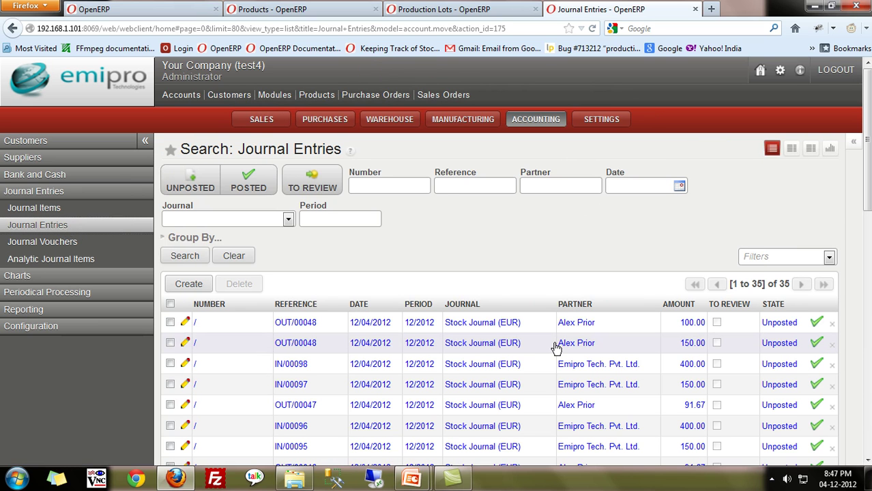
# Compare the P24 delivery's journal entries with the lot calculations and FIFO rule on the PowerPoint slides, and inspect the 150.00 entry's items.
pyautogui.hotkey('alt', 'Tab')
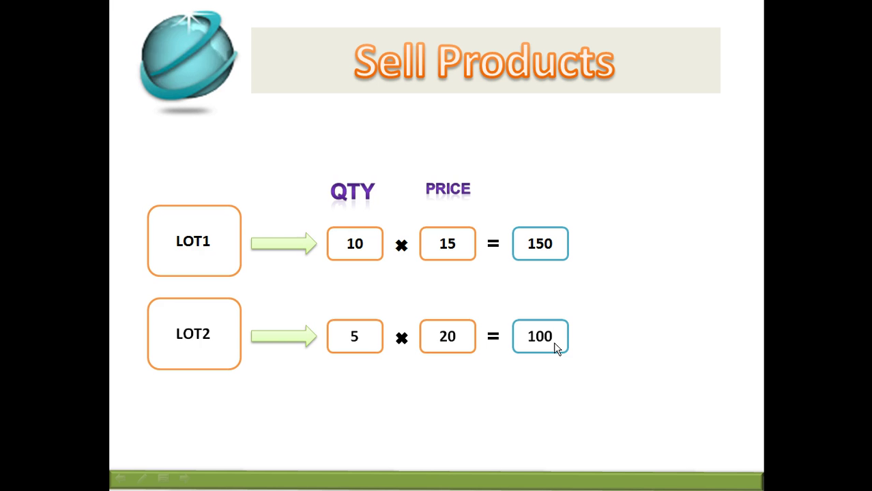
pyautogui.press('Left')
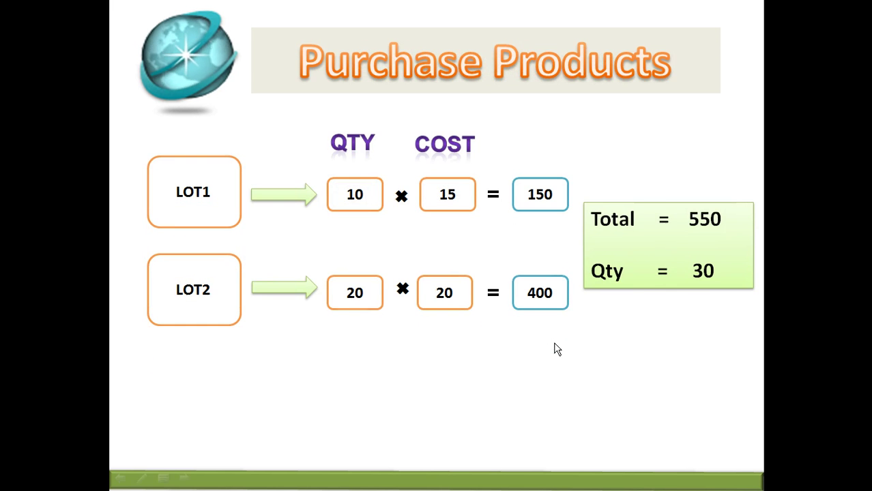
pyautogui.press('Left')
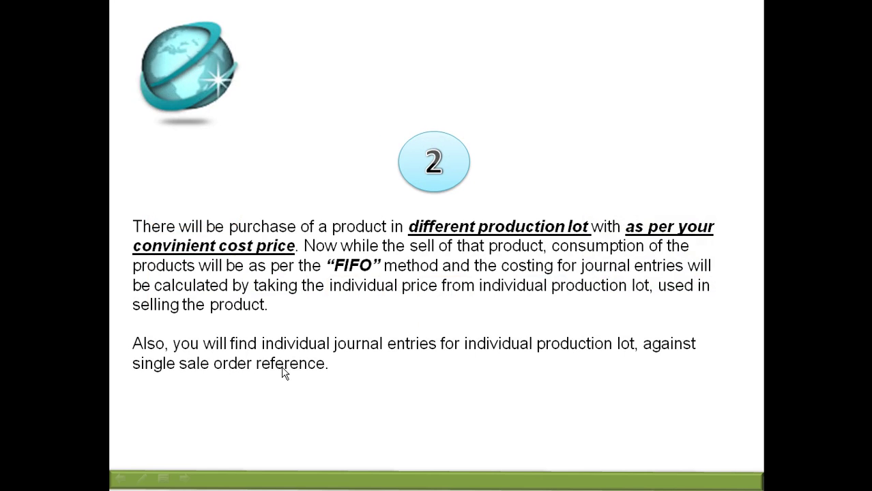
pyautogui.hotkey('alt', 'Tab')
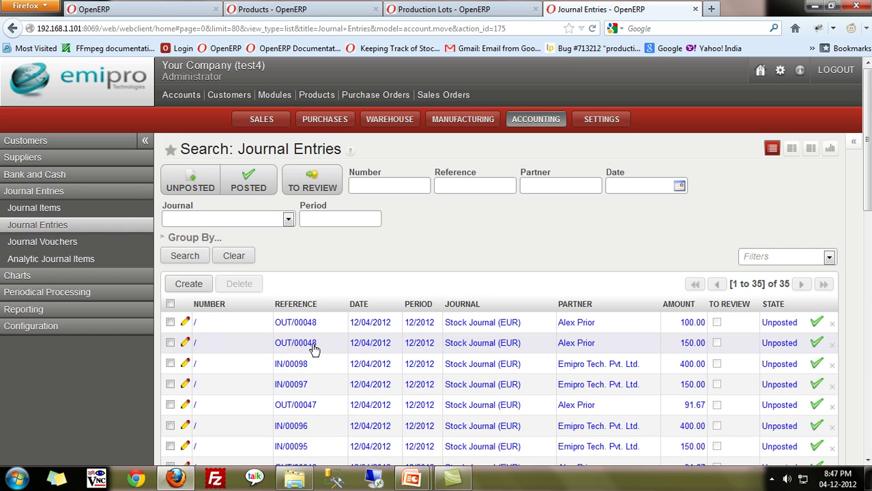
pyautogui.click(620, 350)
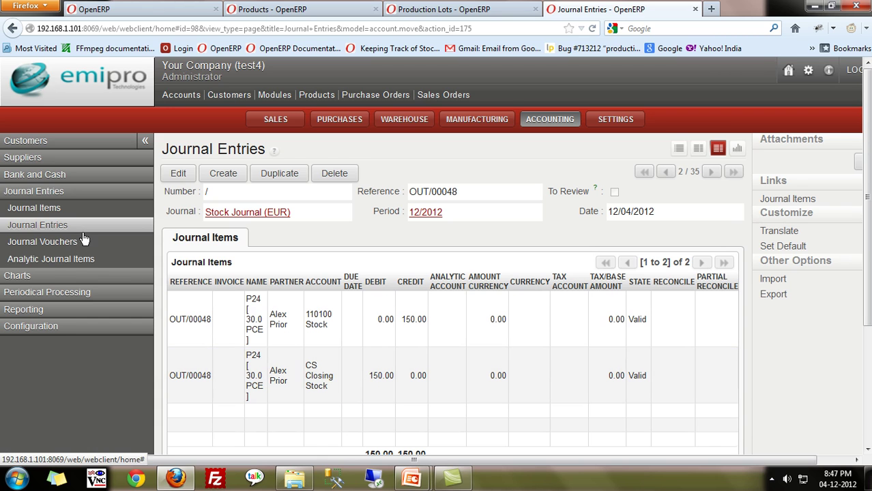
pyautogui.click(82, 231)
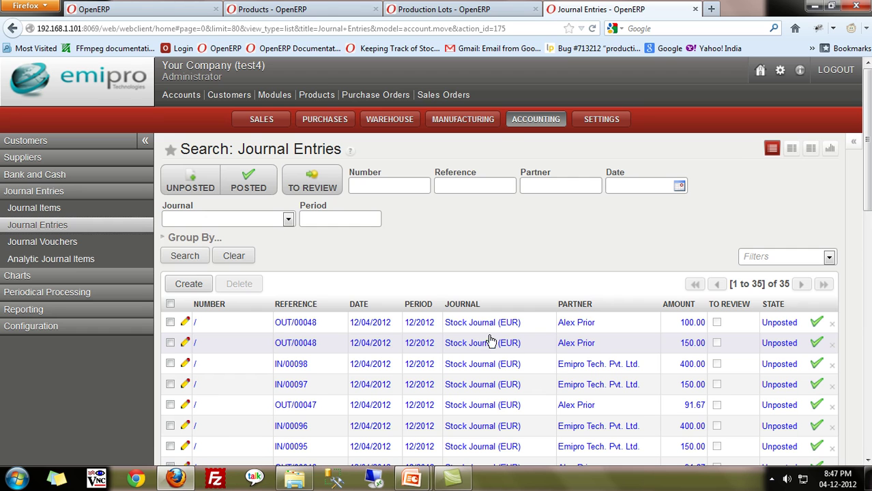
# Generate the Products (effective Date) report for P24, review its valuation in Adobe Reader, and return to the product record.
pyautogui.click(307, 11)
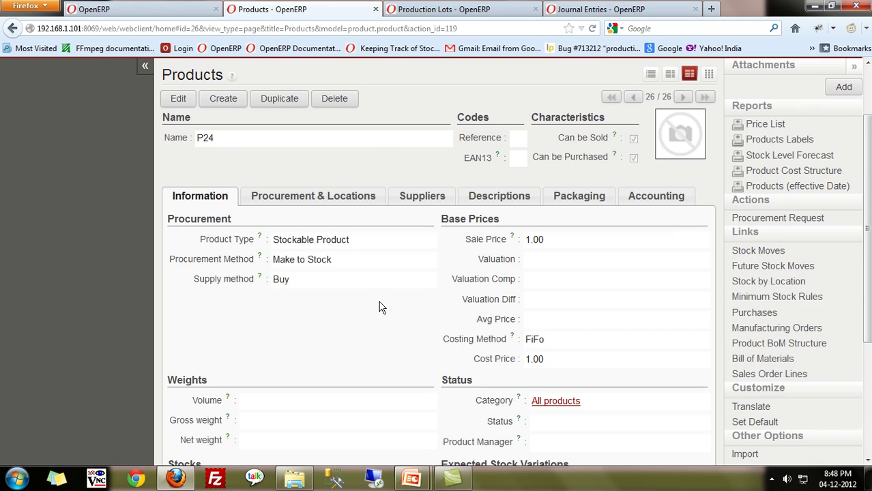
pyautogui.click(765, 186)
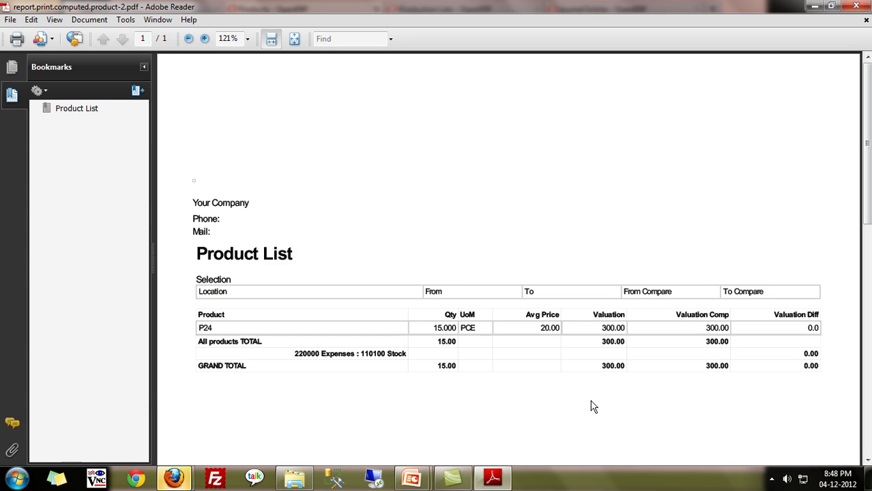
pyautogui.click(866, 23)
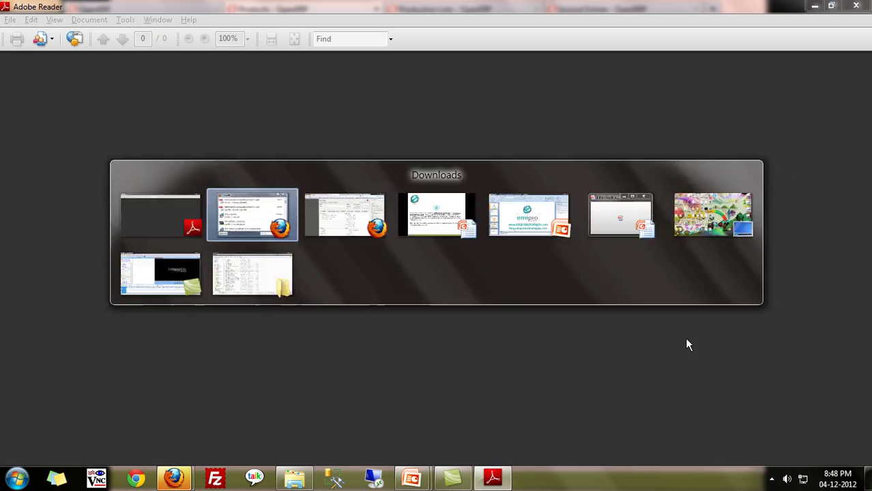
pyautogui.hotkey('alt', 'Tab')
pyautogui.hotkey('alt', 'Tab')
pyautogui.press('Tab')
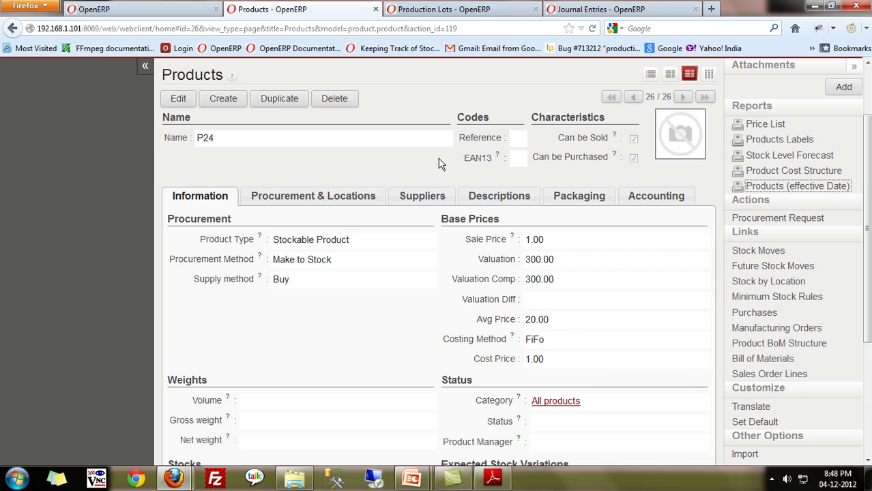
# Reload the products list, reopen product P24, and check its stock quantities, valuation and average price.
pyautogui.press('F5')
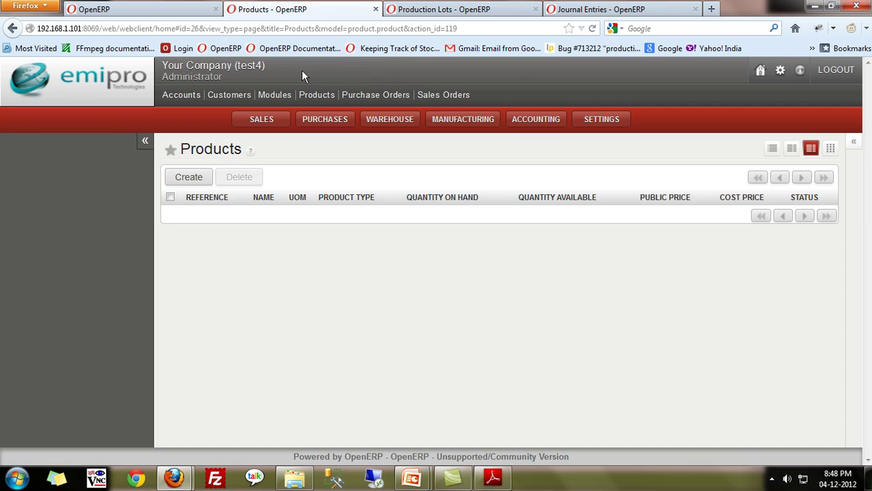
pyautogui.click(316, 95)
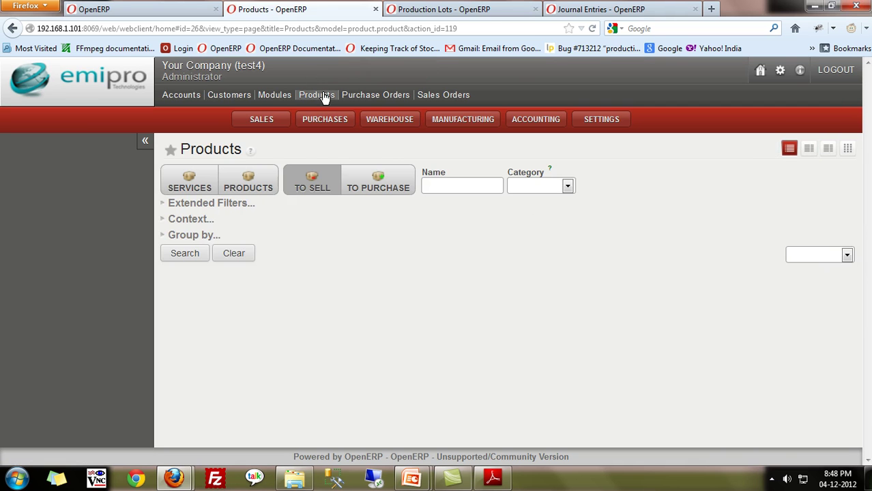
pyautogui.scroll(-5, 312, 372)
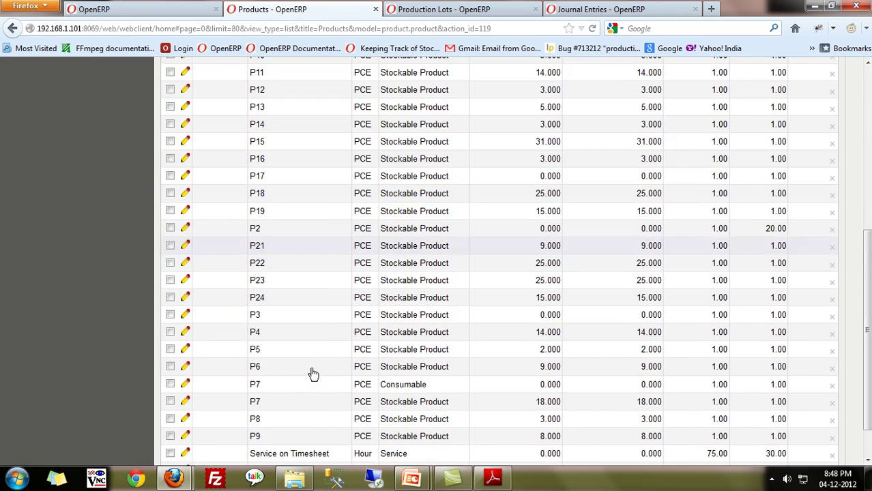
pyautogui.click(294, 256)
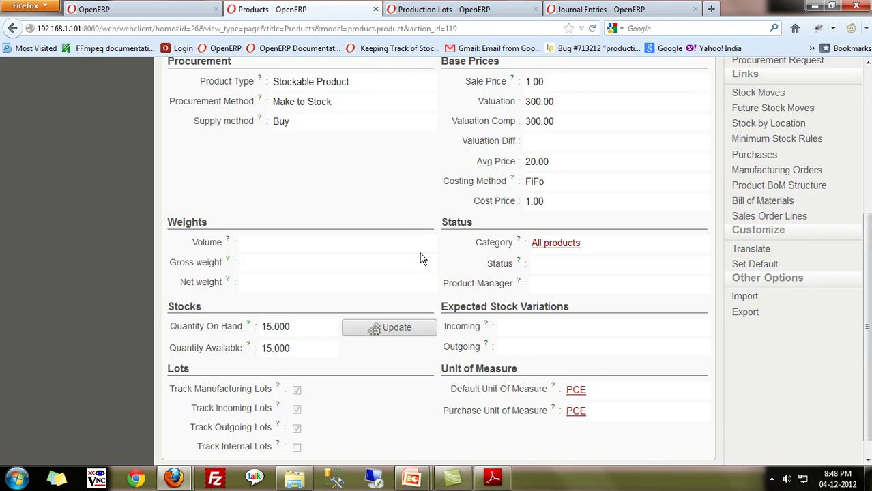
pyautogui.scroll(2, 420, 257)
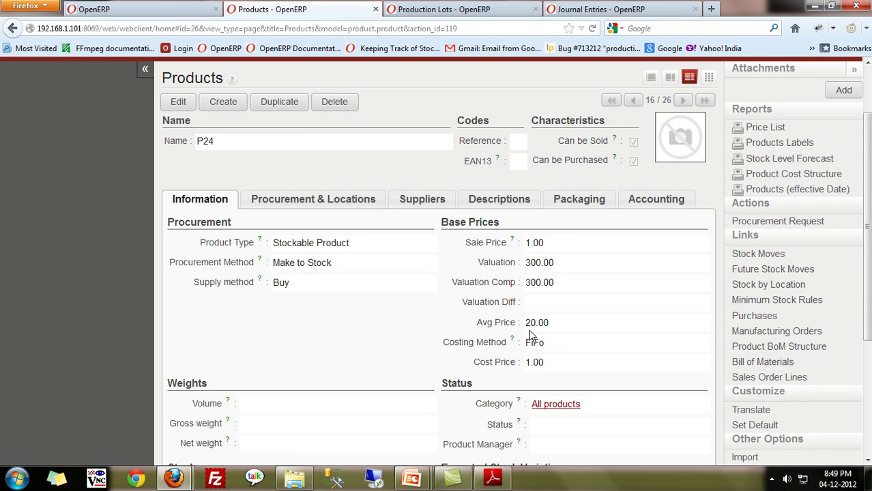
pyautogui.moveTo(529, 326); pyautogui.dragTo(557, 327)
pyautogui.click(566, 325)
# Switch to the PowerPoint slide show, compare P24's valuation with the purchase and sale lot calculations, and show the closing slide.
pyautogui.moveTo(412, 479)
pyautogui.click(455, 437)
pyautogui.click(455, 440)
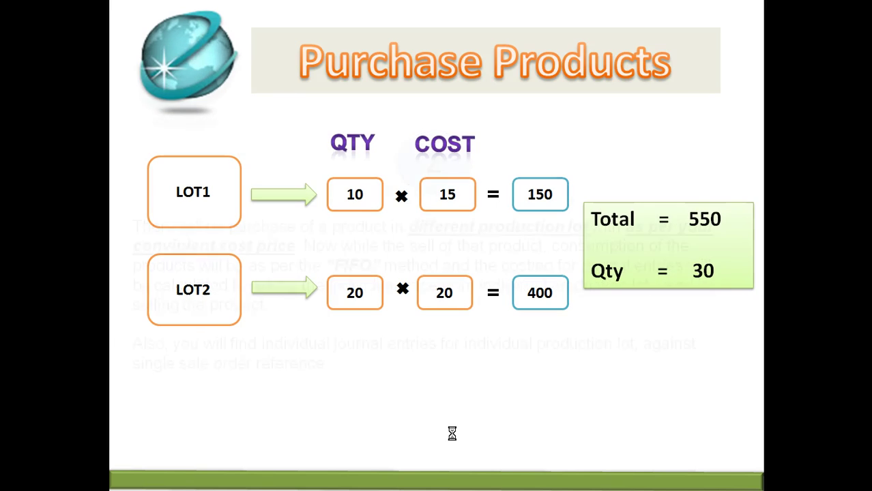
pyautogui.click(455, 439)
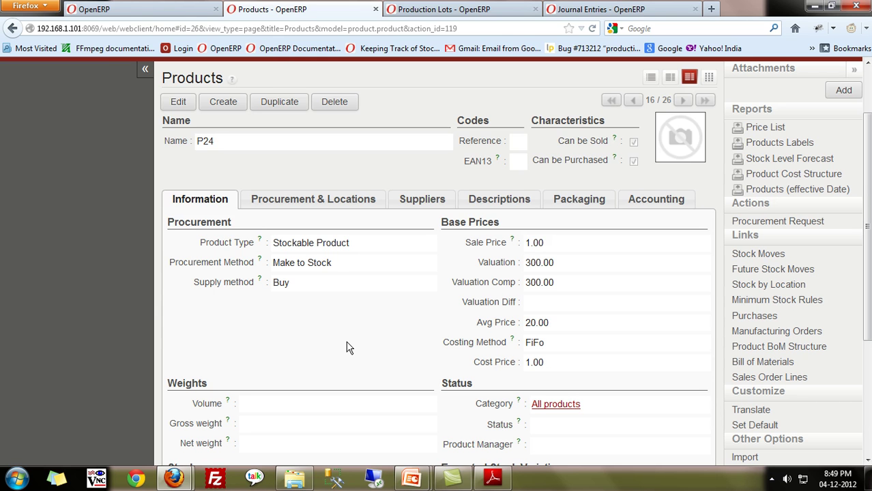
pyautogui.hotkey('alt', 'Tab')
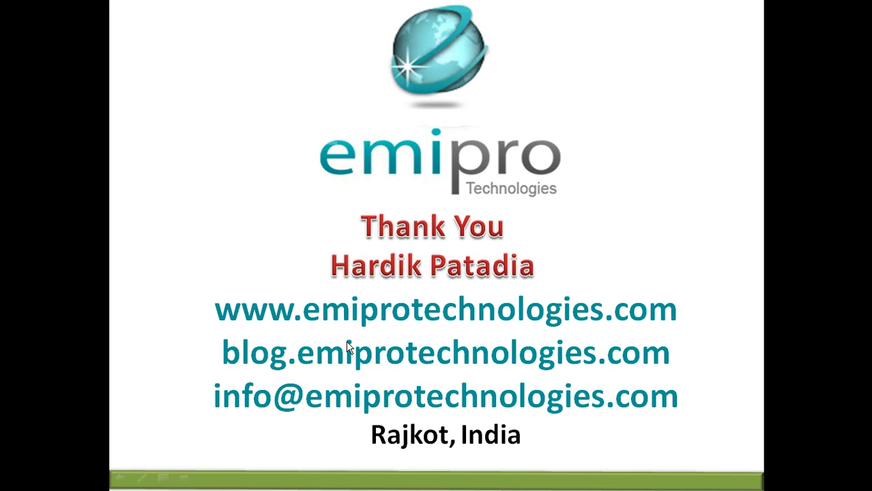